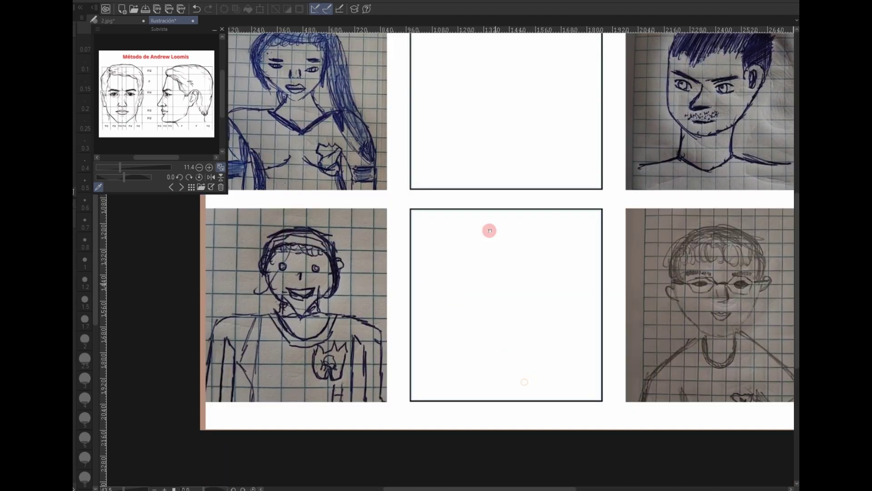
drag(496, 284, 504, 230)
drag(712, 154, 539, 288)
mouse_move(623, 288)
mouse_down()
mouse_move(488, 316)
mouse_move(516, 132)
mouse_move(522, 146)
mouse_move(777, 336)
mouse_move(788, 332)
mouse_up()
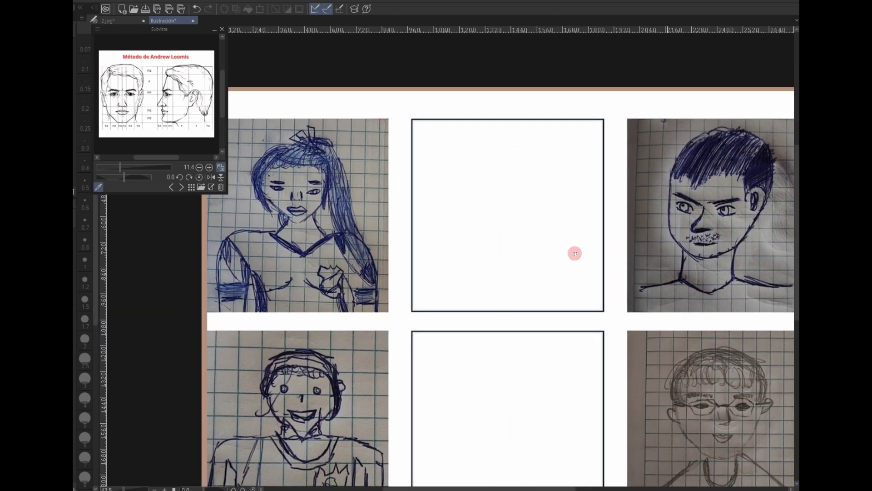
drag(500, 252, 522, 240)
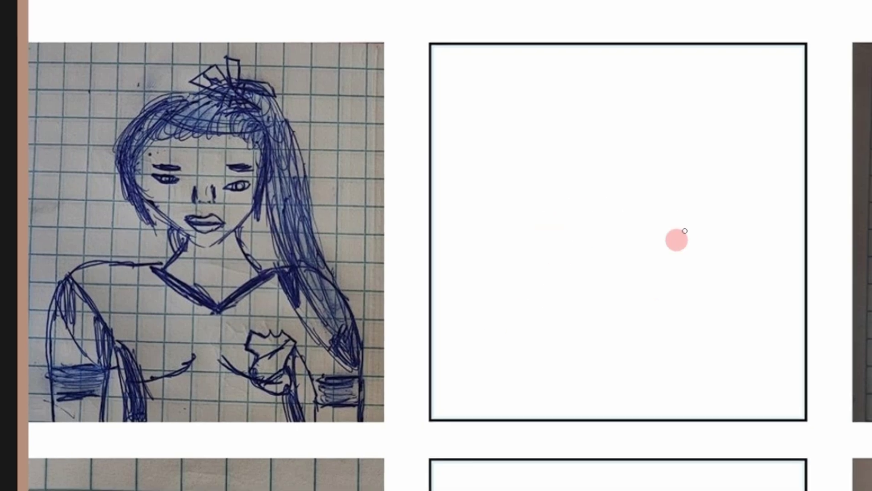
Draw freehand vertical and horizontal guide lines crossing near the centre of the empty frame beside the ponytail portrait.
mouse_move(584, 107)
mouse_down()
mouse_move(576, 118)
mouse_move(597, 129)
mouse_move(568, 254)
mouse_up()
key(ctrl+z)
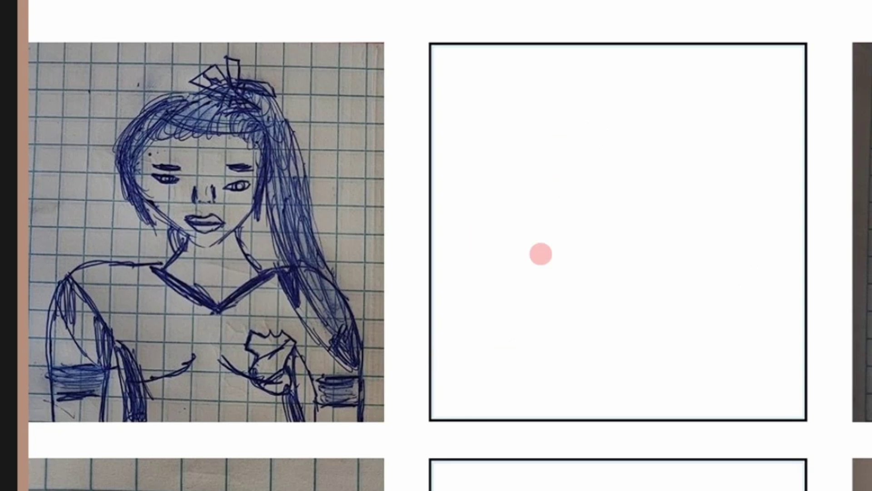
drag(619, 30, 613, 429)
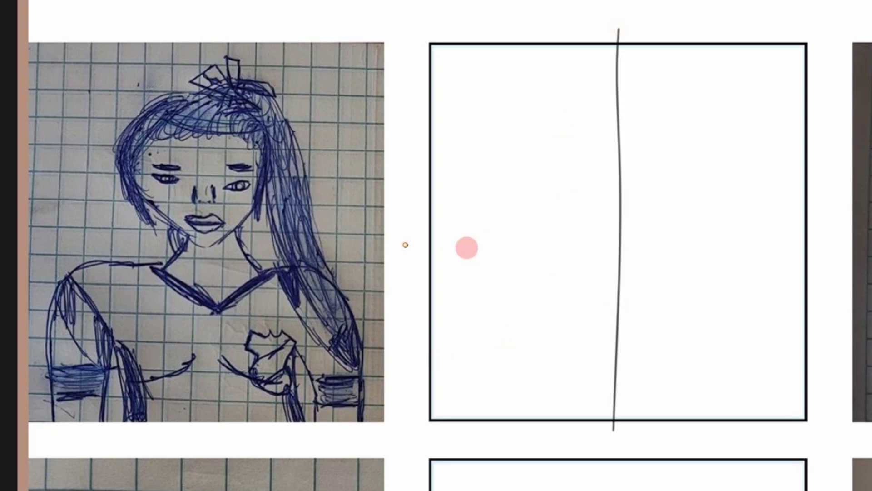
drag(405, 245, 863, 256)
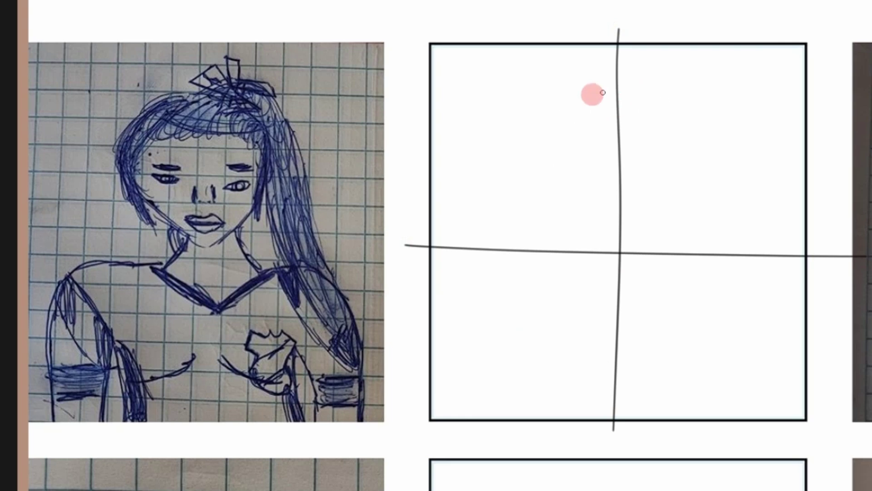
Sketch a boxy head above the horizontal guide, with a flat top, straight sides and a jaw tapering to the chin.
mouse_move(586, 95)
mouse_down()
mouse_move(606, 95)
mouse_move(604, 84)
mouse_move(650, 83)
mouse_up()
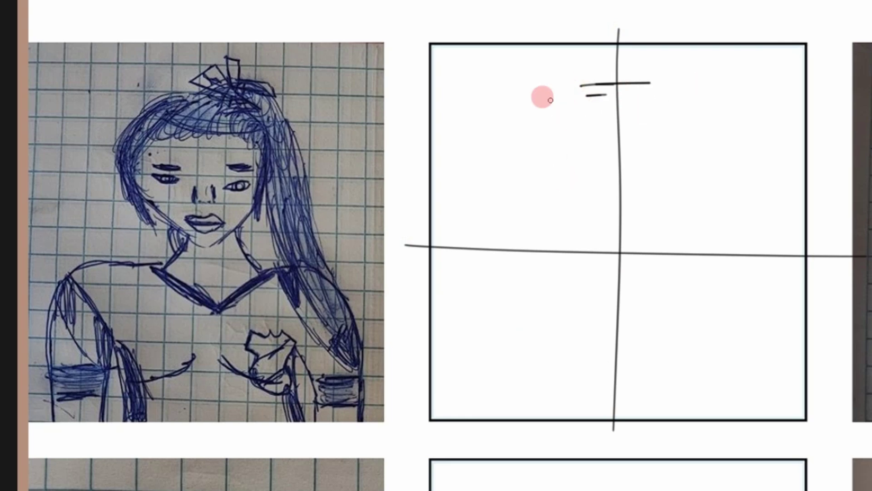
drag(542, 95, 555, 150)
drag(552, 180, 557, 86)
drag(674, 83, 674, 179)
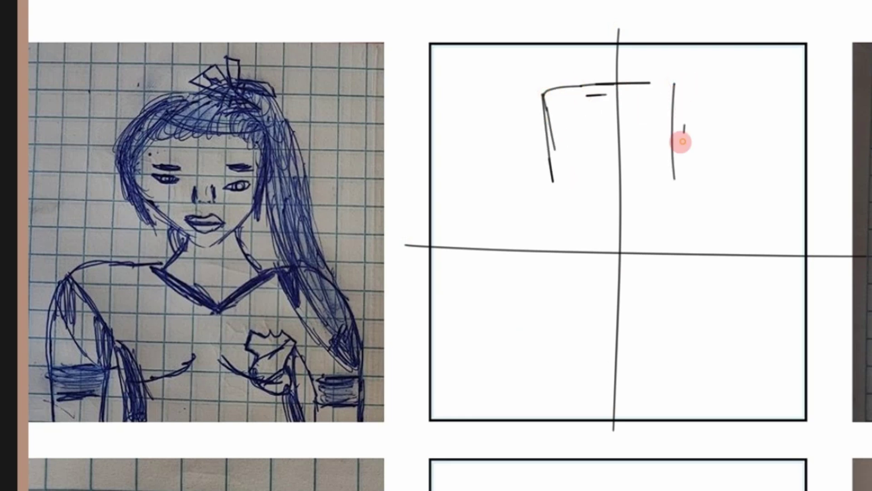
drag(684, 125, 681, 173)
mouse_move(535, 90)
mouse_down()
mouse_move(705, 90)
mouse_move(678, 195)
mouse_up()
drag(669, 119, 674, 137)
mouse_move(542, 94)
mouse_down()
mouse_move(572, 248)
mouse_move(618, 249)
mouse_up()
drag(677, 194, 628, 247)
Sketch the neck as two short vertical lines, with sloping shoulder lines and a horizontal collar line at its base.
drag(583, 229, 587, 275)
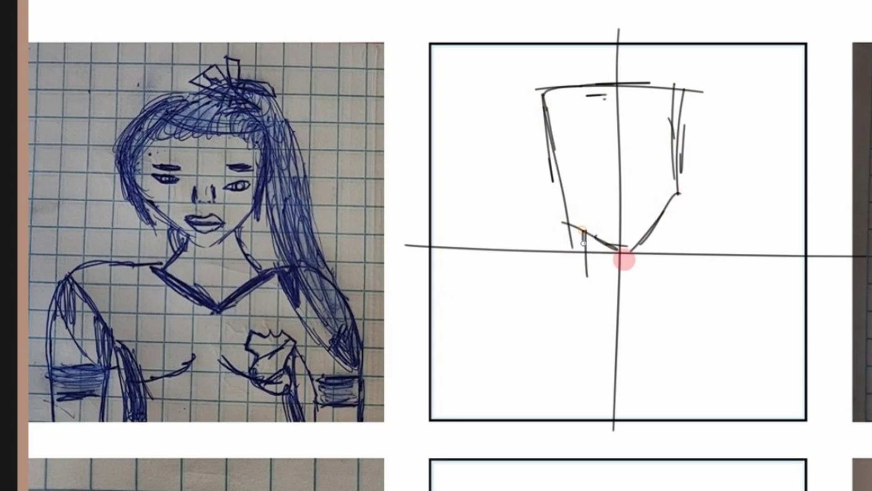
drag(650, 234, 652, 271)
mouse_move(586, 248)
mouse_down()
mouse_move(584, 278)
mouse_move(652, 295)
mouse_up()
drag(561, 293, 663, 293)
mouse_move(581, 275)
mouse_down()
mouse_move(520, 297)
mouse_move(581, 275)
mouse_up()
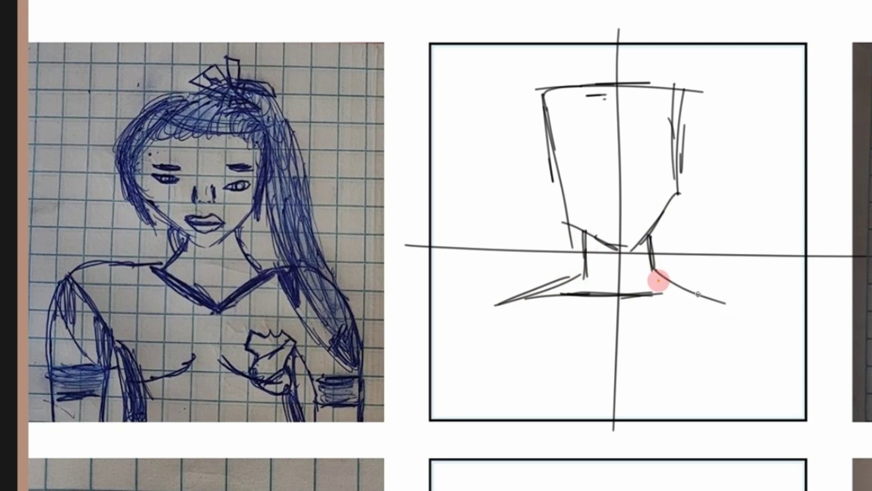
drag(725, 301, 662, 296)
Block in both shoulders and upper arms with angular strokes reaching down toward the frame's lower edge.
drag(483, 306, 464, 389)
drag(494, 305, 520, 354)
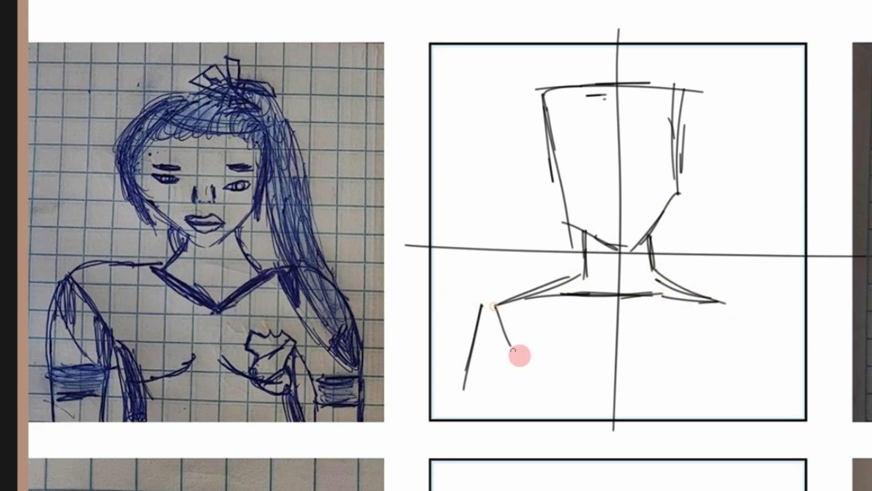
drag(448, 336, 481, 303)
drag(448, 337, 451, 412)
mouse_move(720, 299)
mouse_down()
mouse_move(736, 318)
mouse_move(746, 316)
mouse_move(729, 303)
mouse_move(753, 305)
mouse_up()
drag(747, 307, 776, 394)
drag(742, 321, 793, 417)
drag(748, 307, 797, 342)
drag(794, 335, 802, 410)
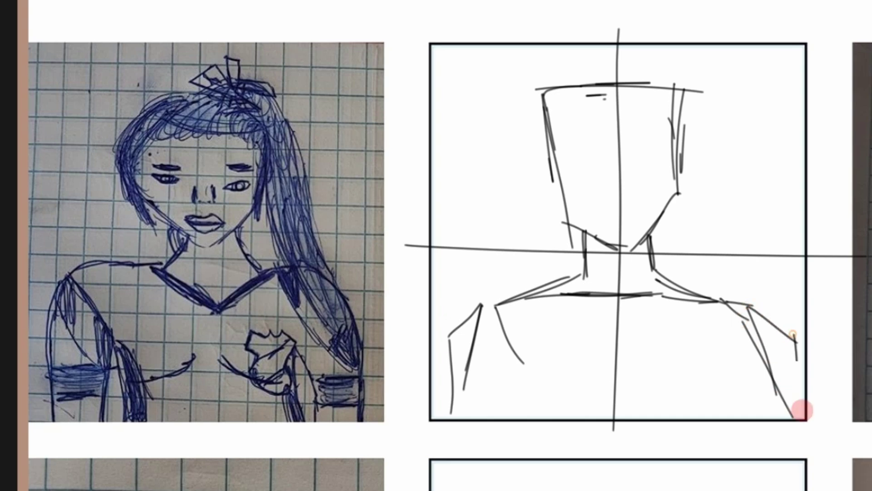
drag(797, 361, 802, 414)
Sketch the torso's tapering sides and close the chest with a line just above the frame's lower edge.
drag(496, 310, 555, 414)
drag(746, 320, 706, 418)
drag(735, 340, 703, 383)
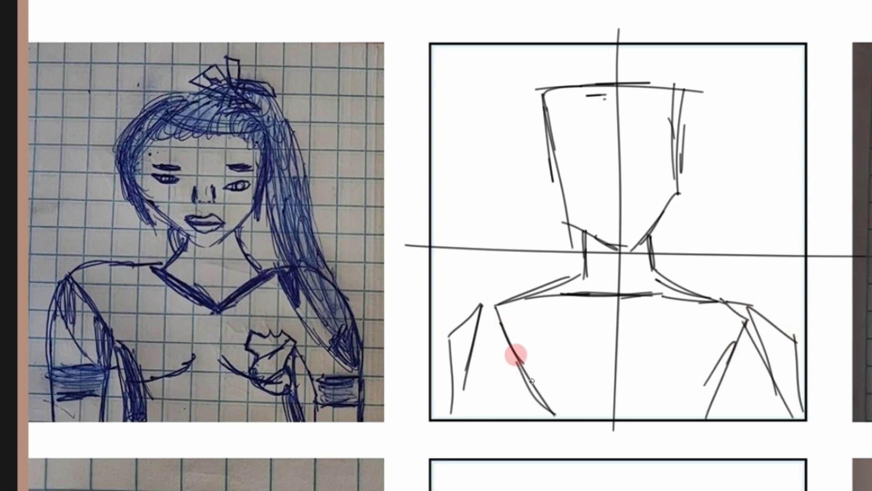
mouse_move(501, 324)
mouse_down()
mouse_move(537, 407)
mouse_move(599, 402)
mouse_up()
mouse_move(617, 372)
mouse_down()
mouse_move(613, 409)
mouse_move(721, 403)
mouse_up()
drag(735, 343, 707, 400)
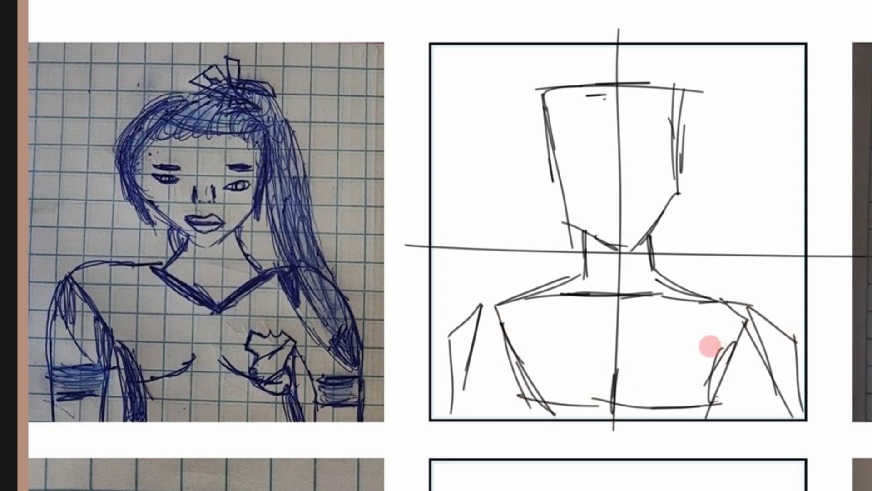
Reinforce the upper arm contours and mark the sleeve edges with short angled strokes.
drag(499, 333, 495, 339)
drag(521, 393, 509, 404)
mouse_move(444, 392)
mouse_down()
mouse_move(507, 412)
mouse_move(480, 306)
mouse_move(440, 381)
mouse_up()
drag(472, 326, 437, 392)
drag(767, 318, 804, 349)
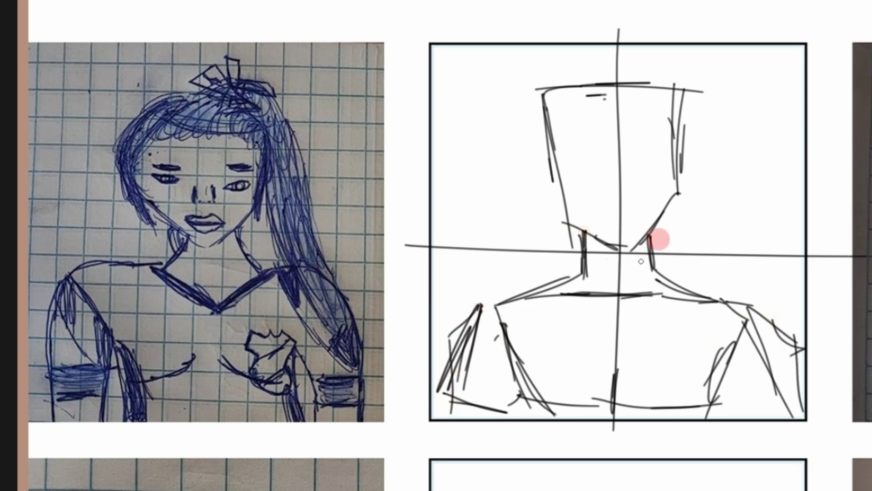
Add a raised crown with a small peak on the head, round its upper corners and strengthen the head and neck contours.
mouse_move(565, 216)
mouse_down()
mouse_move(547, 91)
mouse_move(654, 83)
mouse_up()
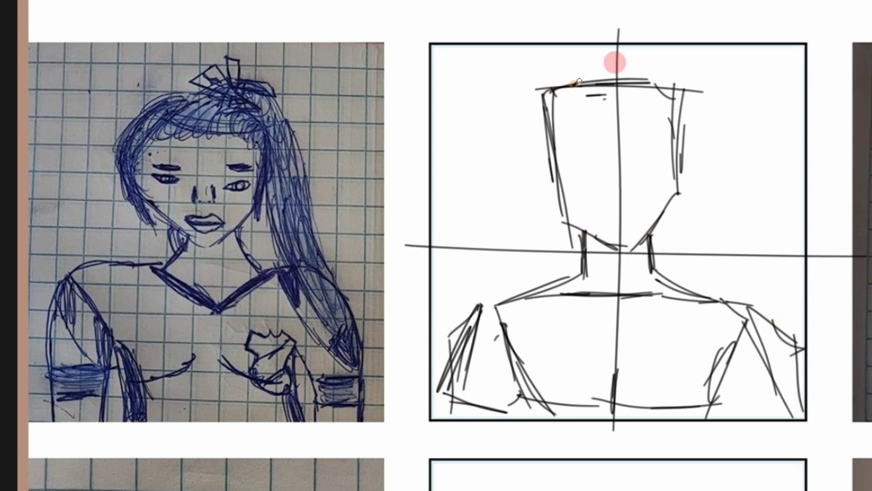
drag(615, 62, 627, 57)
mouse_move(614, 67)
mouse_down()
mouse_move(669, 85)
mouse_move(637, 54)
mouse_up()
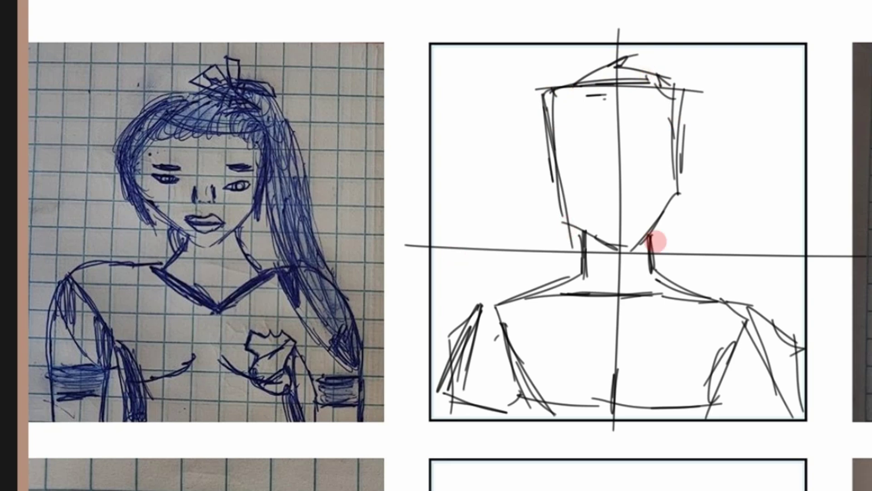
drag(658, 229, 657, 249)
drag(581, 239, 568, 273)
drag(553, 91, 551, 184)
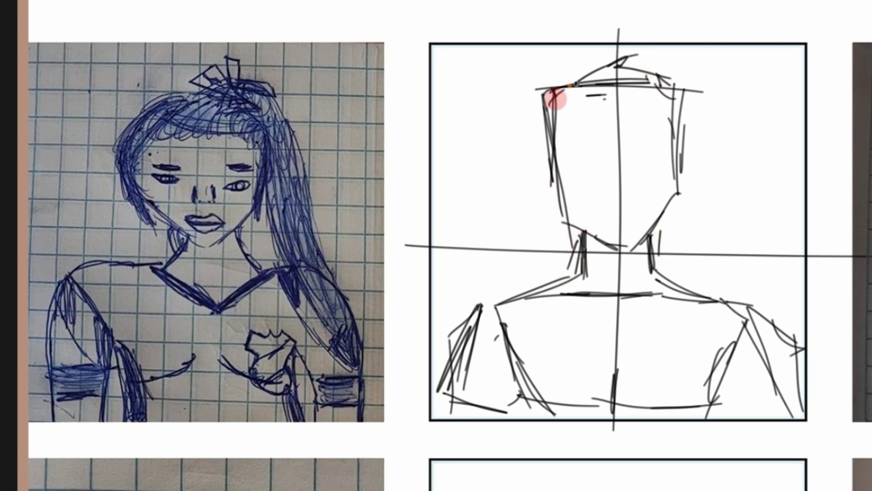
drag(576, 84, 544, 122)
drag(658, 93, 674, 108)
drag(675, 169, 675, 205)
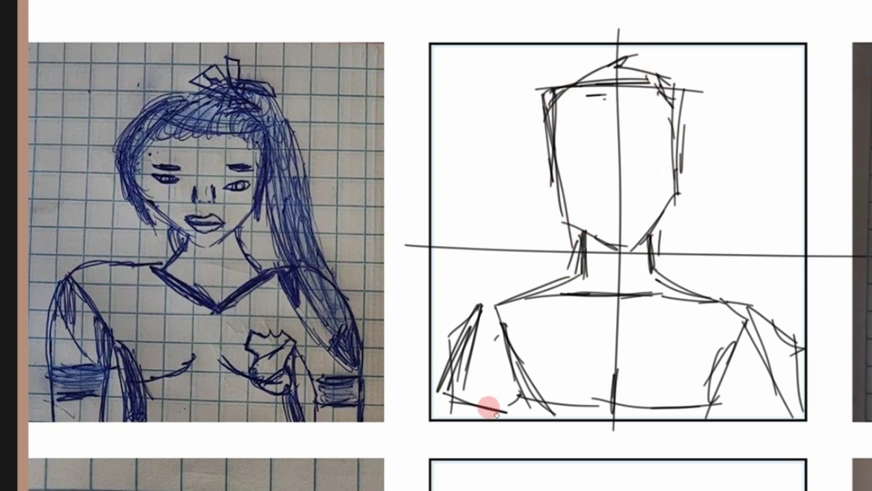
drag(485, 406, 488, 414)
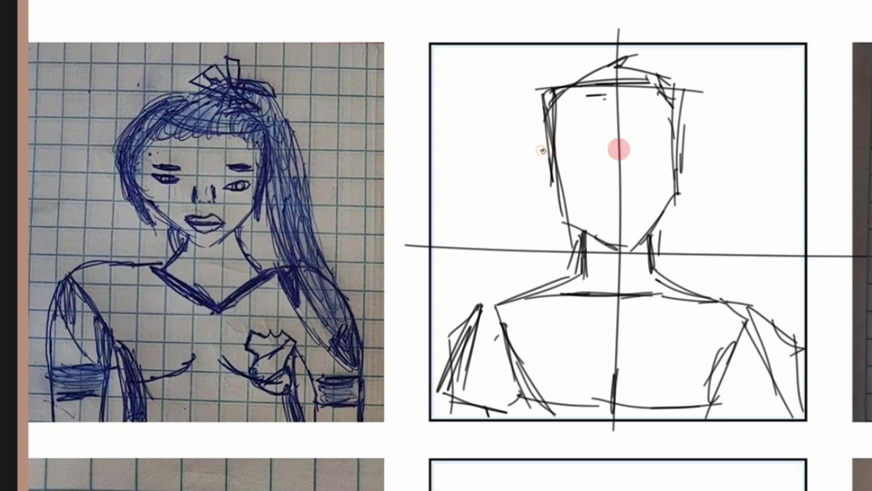
Draw a horizontal eye line and a curved guide across the face, and sketch the eyebrows and narrow eyes on them.
drag(541, 151, 704, 149)
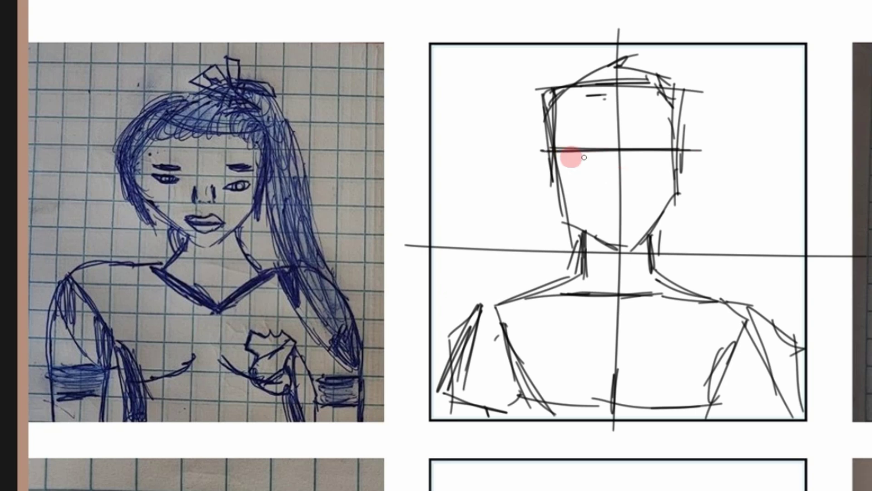
drag(542, 152, 691, 150)
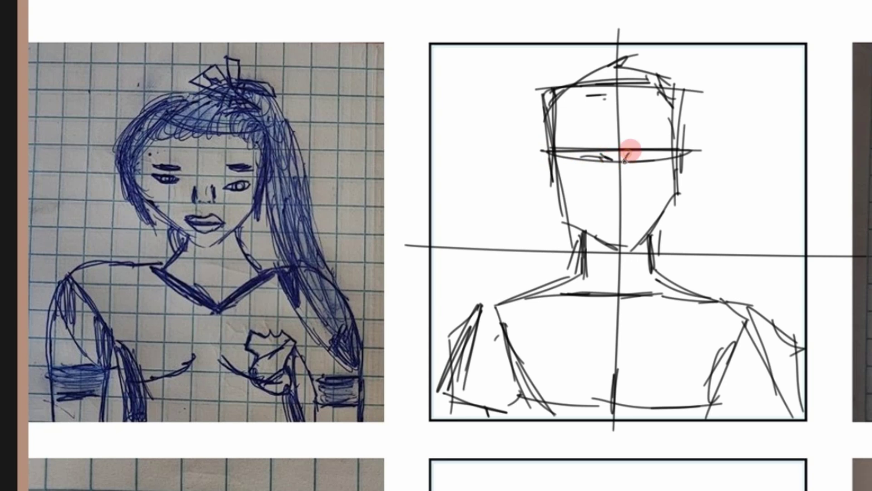
drag(592, 146, 569, 148)
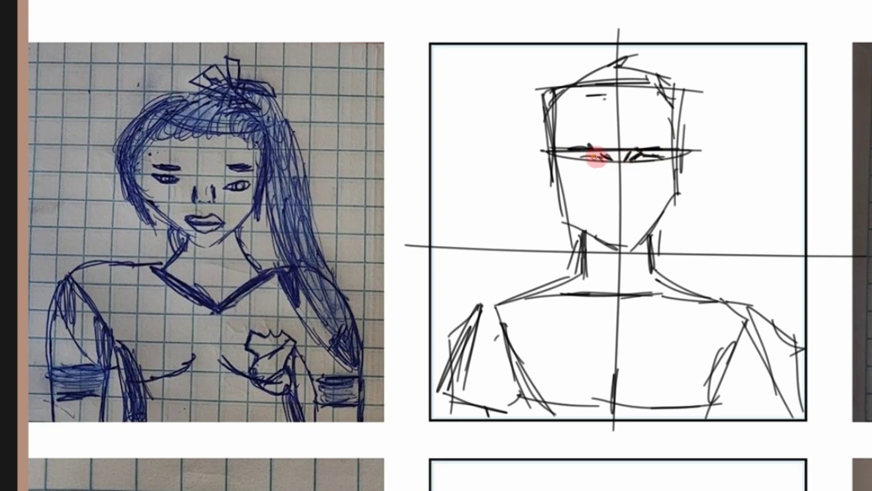
drag(573, 156, 610, 165)
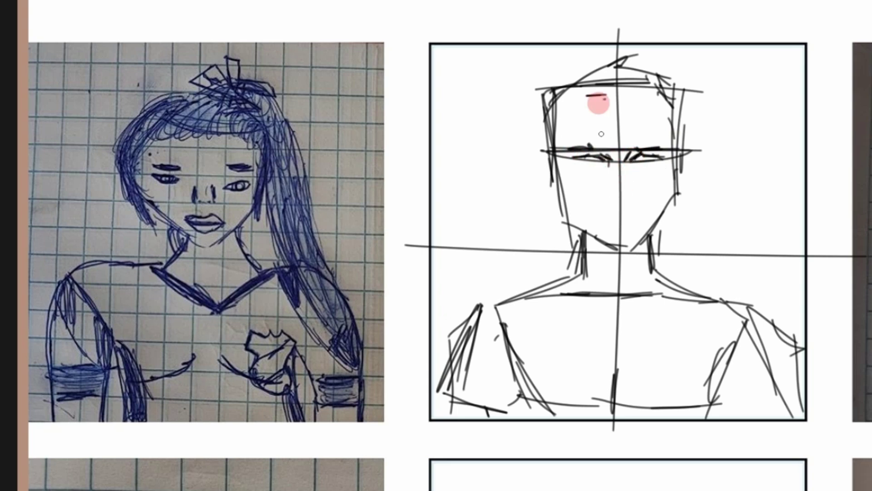
Draw two vertical nose-width guides and diagonals from the outer eyes, and sketch the nose base where they meet.
drag(604, 113, 610, 278)
drag(631, 132, 632, 253)
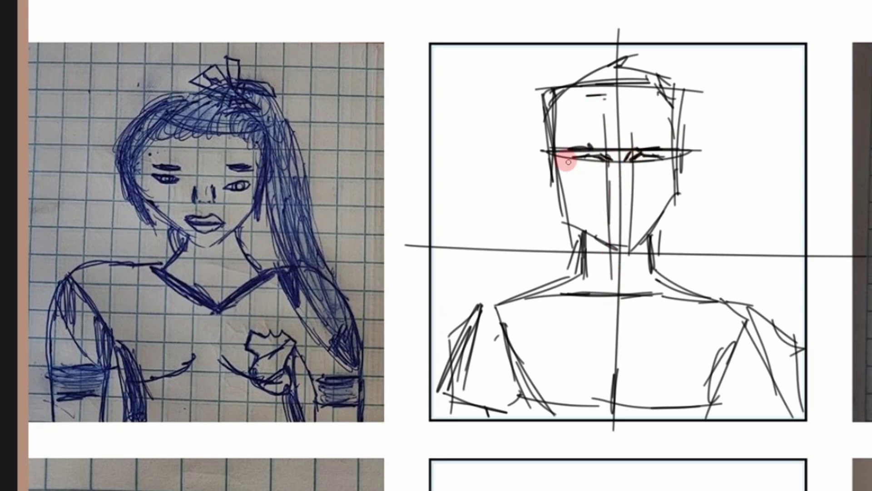
drag(566, 162, 608, 183)
drag(675, 160, 633, 184)
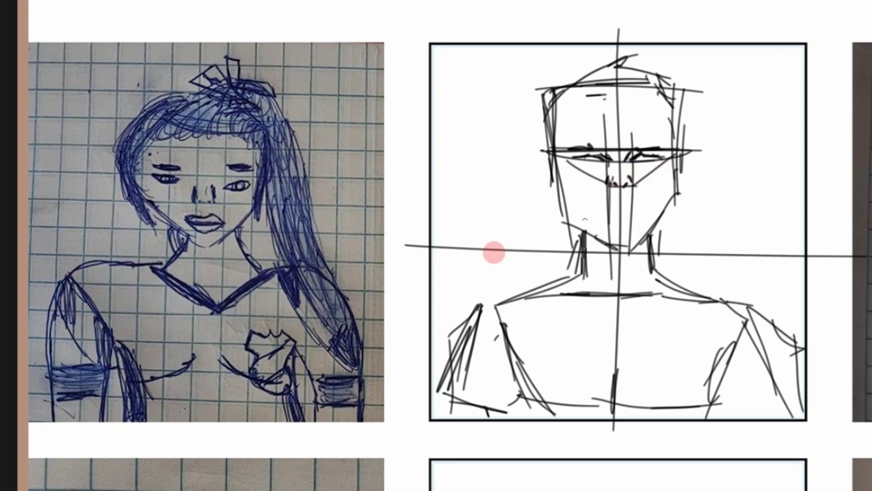
Draw a horizontal mouth guide below the nose and sketch the lips with short chin marks underneath.
drag(534, 201, 731, 207)
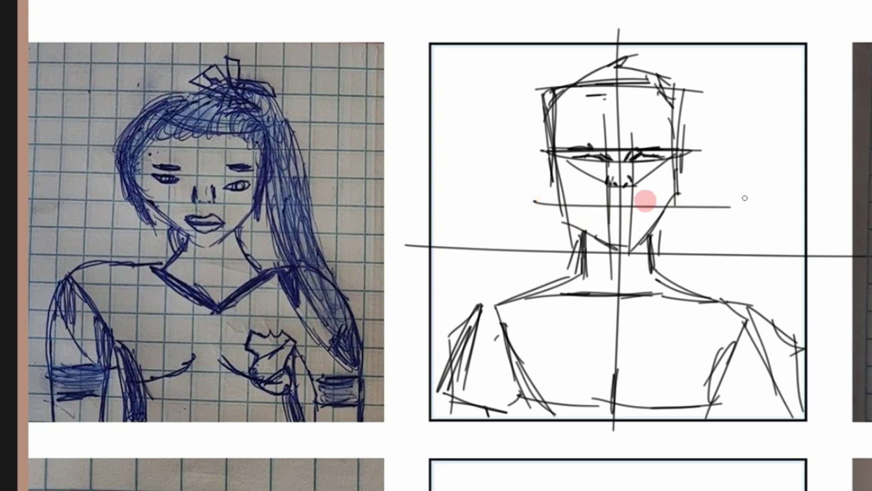
drag(591, 203, 613, 199)
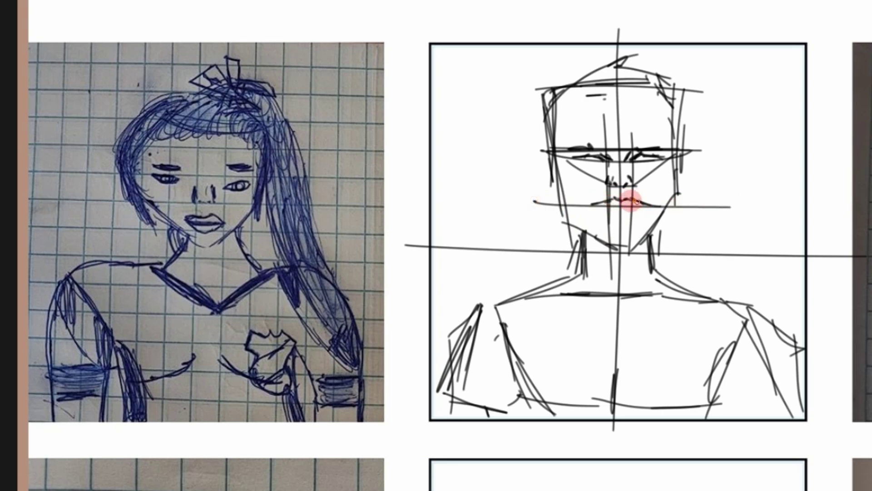
mouse_move(611, 217)
mouse_down()
mouse_move(645, 213)
mouse_move(599, 213)
mouse_move(629, 226)
mouse_up()
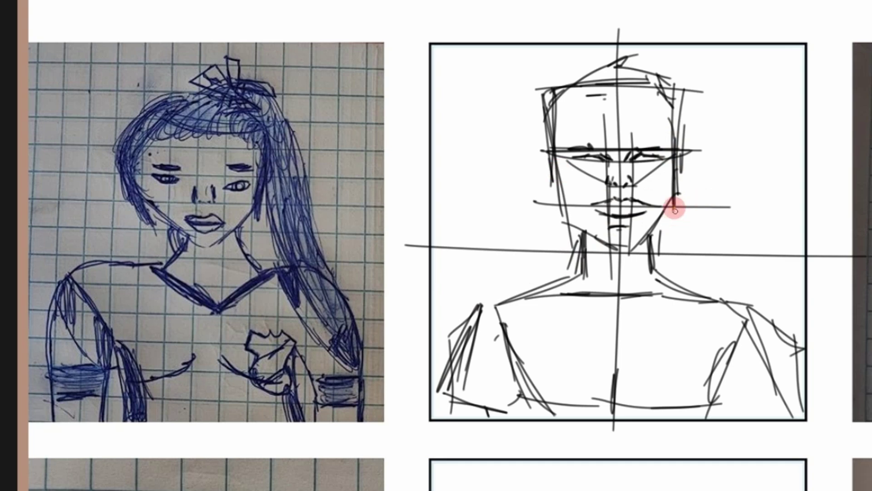
Strengthen the jawline, draw a horizontal guide at the nose base, and sketch the ears between the eye and nose lines.
drag(675, 209, 650, 235)
drag(669, 213, 639, 254)
drag(559, 173, 565, 209)
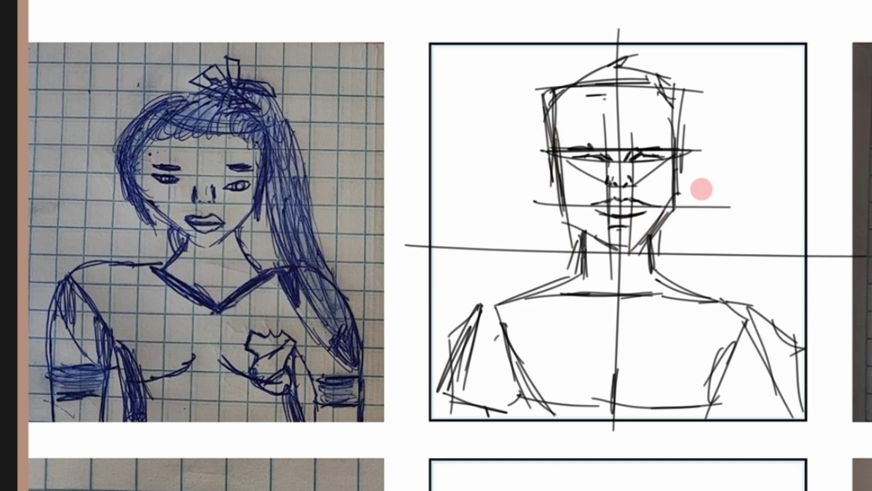
drag(498, 187, 734, 186)
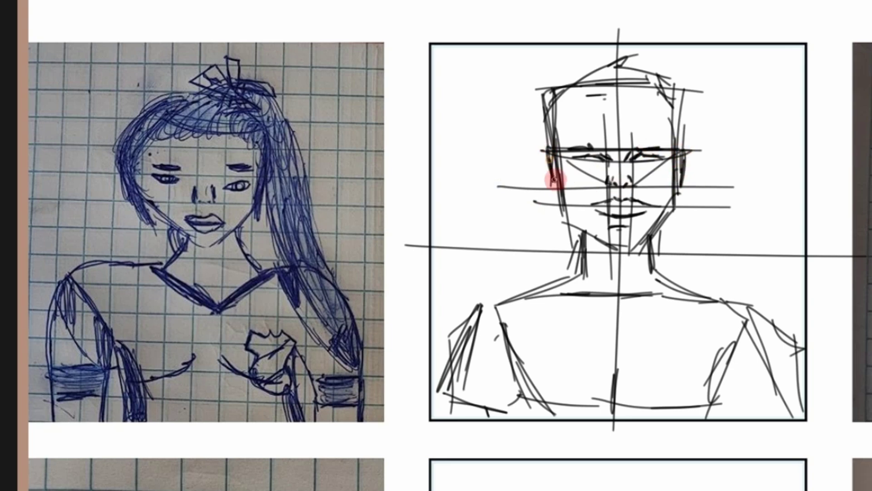
drag(548, 153, 556, 185)
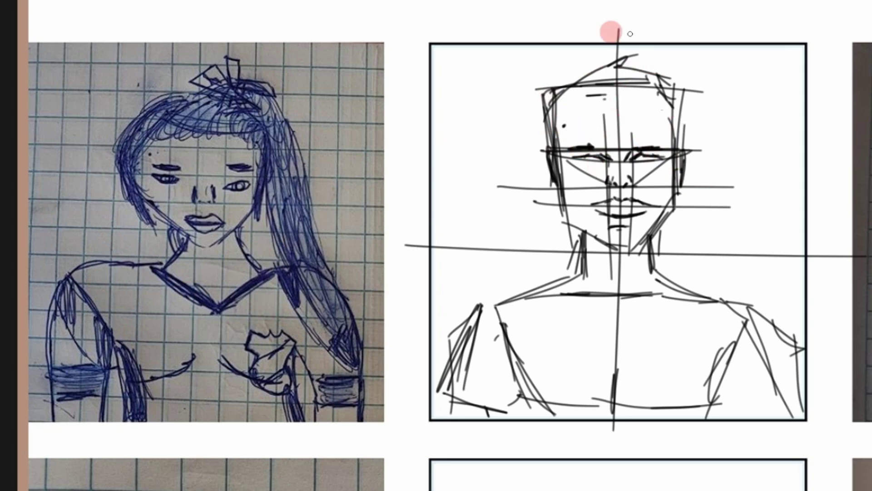
Sketch the fringe and side locks, outline a long ponytail falling over the shoulder, and add a bow on the crown.
mouse_move(566, 96)
mouse_down()
mouse_move(661, 96)
mouse_move(567, 101)
mouse_move(666, 103)
mouse_move(675, 196)
mouse_up()
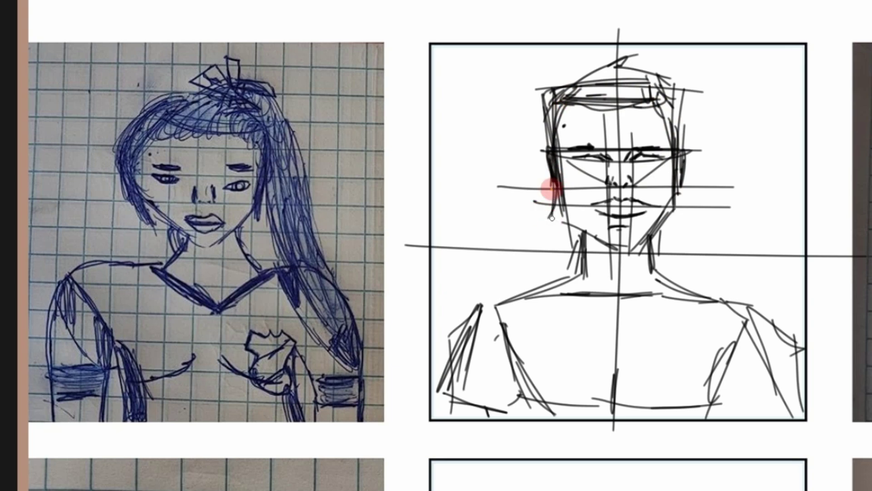
mouse_move(676, 176)
mouse_down()
mouse_move(672, 211)
mouse_move(705, 253)
mouse_move(747, 379)
mouse_up()
mouse_move(695, 269)
mouse_down()
mouse_move(769, 402)
mouse_move(708, 171)
mouse_move(672, 94)
mouse_move(634, 65)
mouse_move(588, 62)
mouse_move(607, 57)
mouse_up()
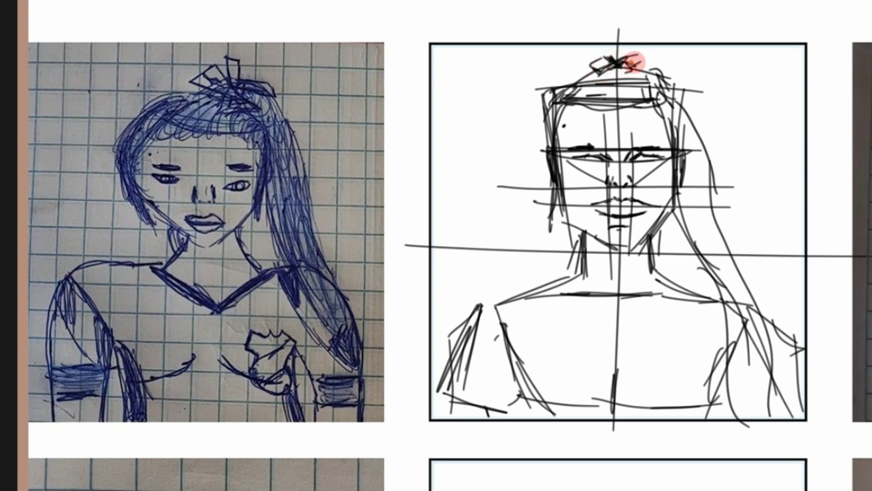
Fill the ponytail with long flowing hair strands running from the side of the head down past the shoulder.
drag(677, 98, 693, 181)
drag(684, 128, 712, 250)
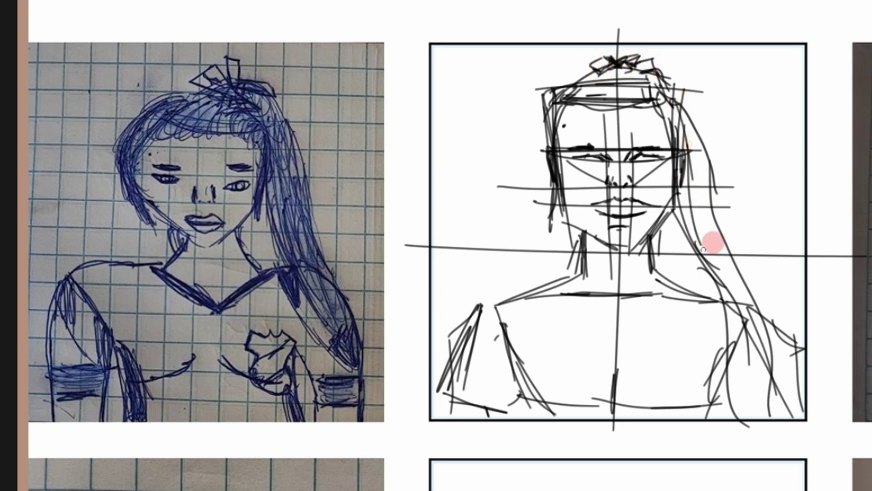
drag(697, 203, 736, 352)
drag(711, 235, 752, 399)
drag(696, 216, 732, 384)
drag(695, 247, 732, 374)
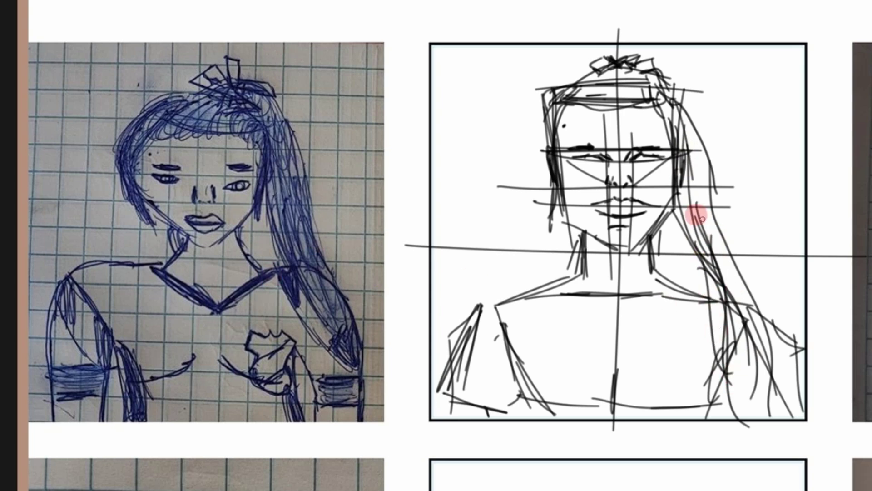
Finish the long ponytail strands and sketch a V-neckline meeting on the centre line between the shoulders.
drag(695, 218, 743, 359)
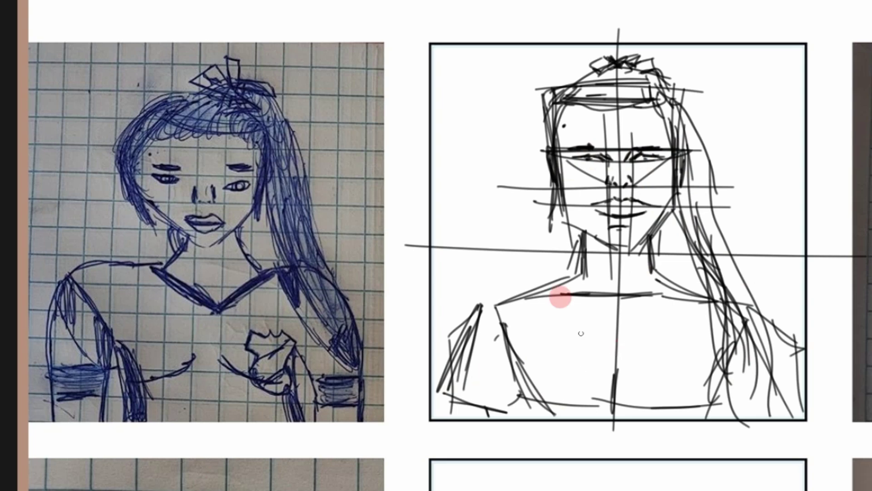
drag(575, 290, 617, 328)
drag(660, 294, 628, 323)
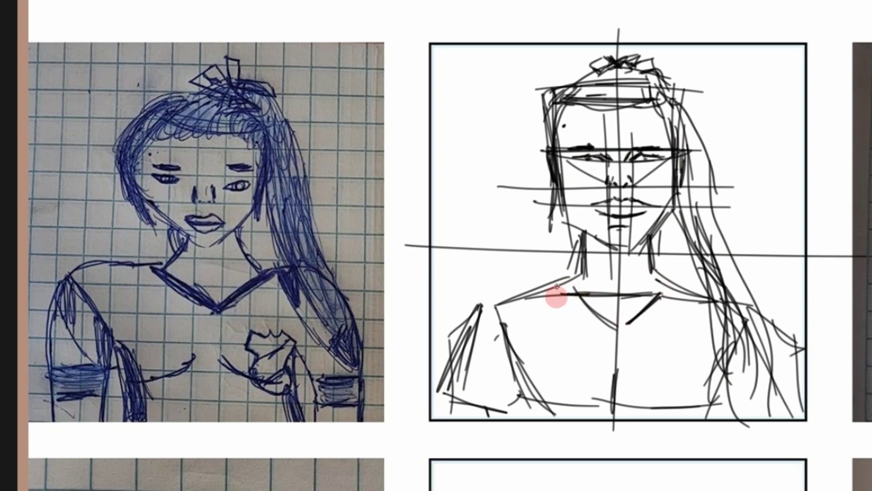
drag(670, 291, 619, 331)
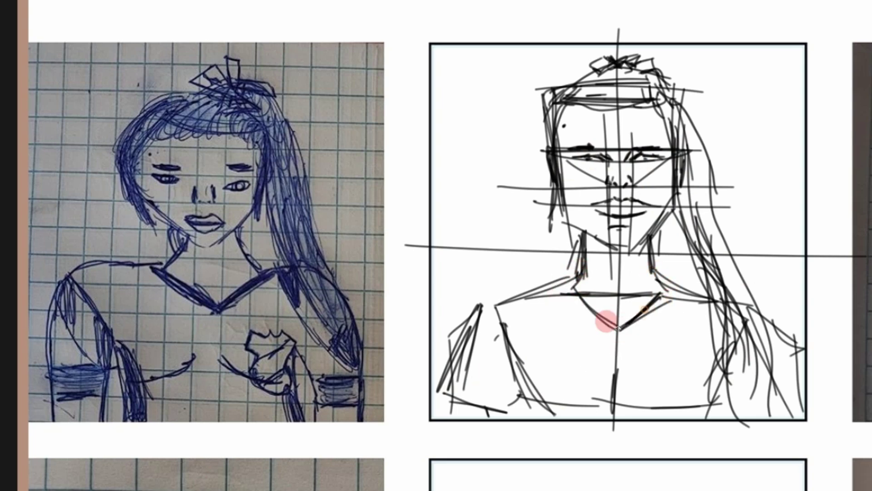
drag(569, 286, 618, 331)
drag(621, 331, 662, 293)
mouse_move(581, 291)
mouse_down()
mouse_move(504, 296)
mouse_move(469, 318)
mouse_move(450, 358)
mouse_up()
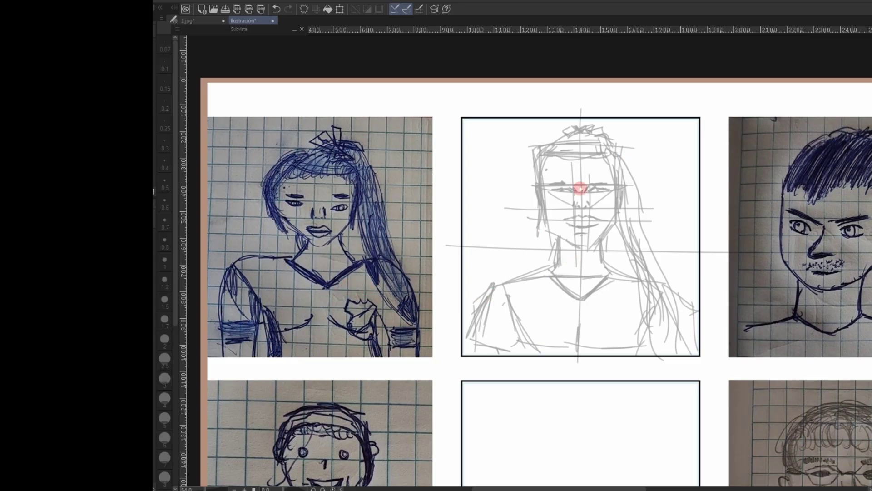
Ink thick arched eyebrows and narrow eyes with dark pupils over the faded face sketch.
scroll(581, 187, up, 3)
scroll(621, 185, up, 3)
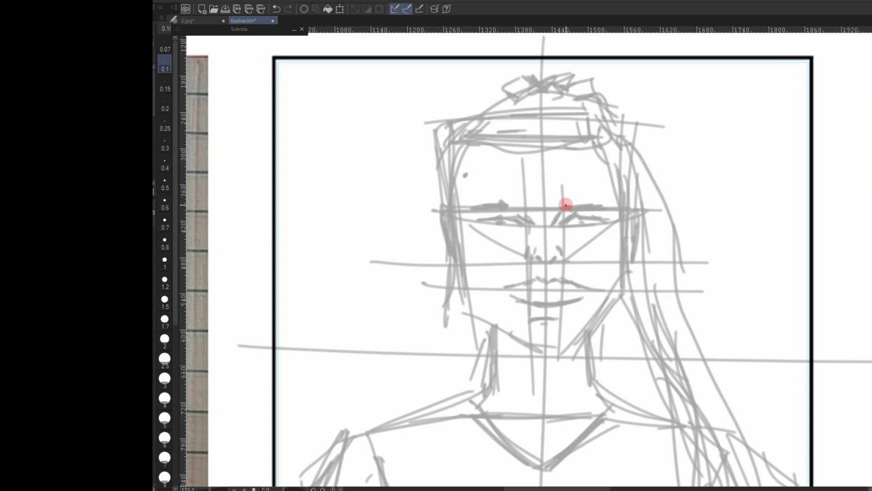
mouse_move(570, 210)
mouse_down()
mouse_move(611, 218)
mouse_move(594, 204)
mouse_up()
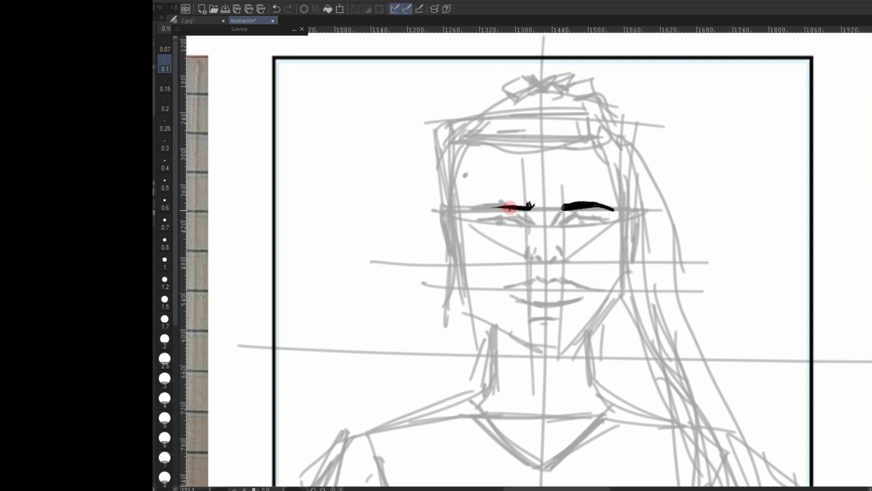
mouse_move(510, 207)
mouse_down()
mouse_move(481, 210)
mouse_move(533, 206)
mouse_up()
mouse_move(533, 221)
mouse_down()
mouse_move(559, 220)
mouse_move(538, 224)
mouse_up()
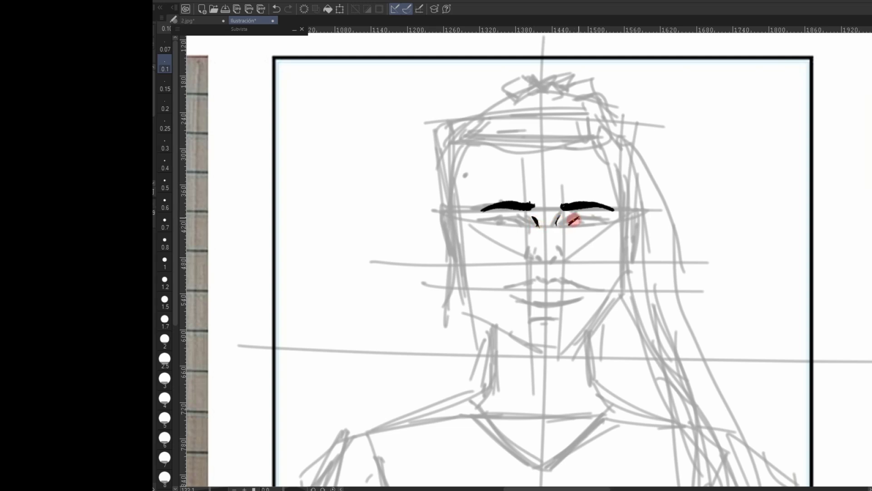
drag(578, 218, 600, 223)
mouse_move(521, 220)
mouse_down()
mouse_move(483, 220)
mouse_move(519, 222)
mouse_up()
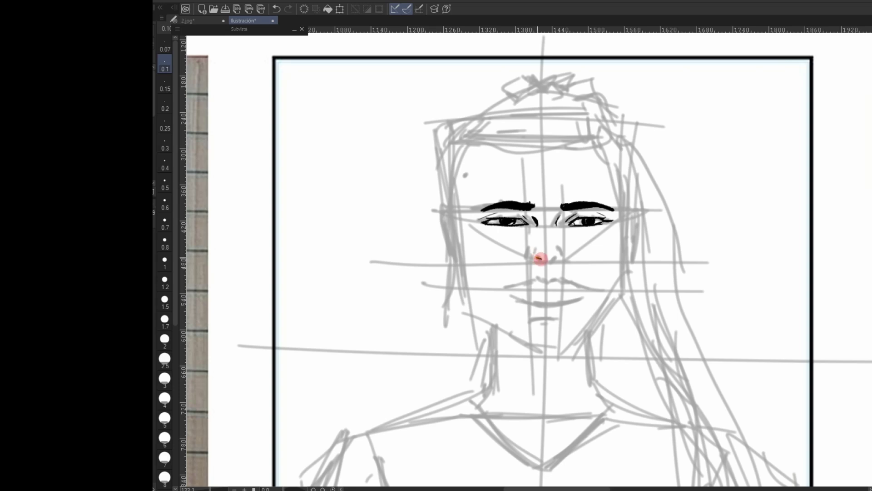
Ink the nostrils and full lips, using a vertical guide from the eye for the mouth corner, and tidy the inner eyebrow.
drag(555, 259, 552, 262)
mouse_move(559, 252)
mouse_down()
mouse_move(560, 262)
mouse_move(529, 282)
mouse_move(506, 285)
mouse_up()
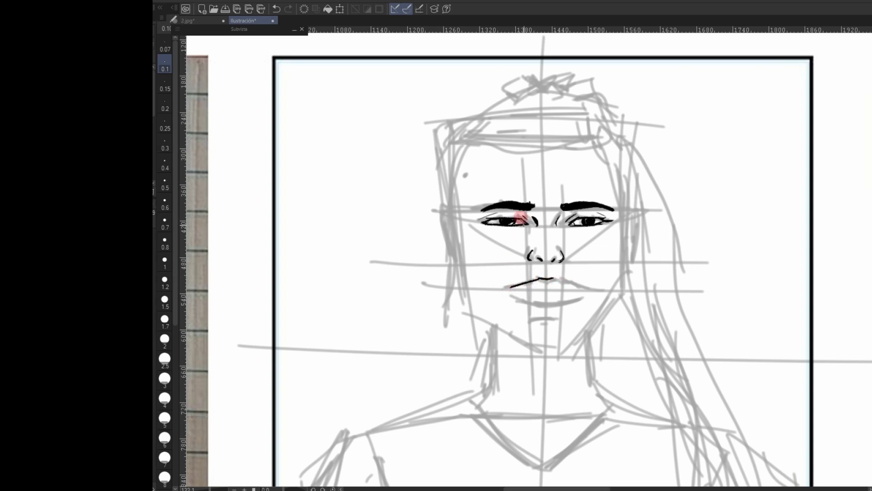
drag(515, 227, 515, 300)
mouse_move(557, 279)
mouse_down()
mouse_move(582, 278)
mouse_move(541, 279)
mouse_up()
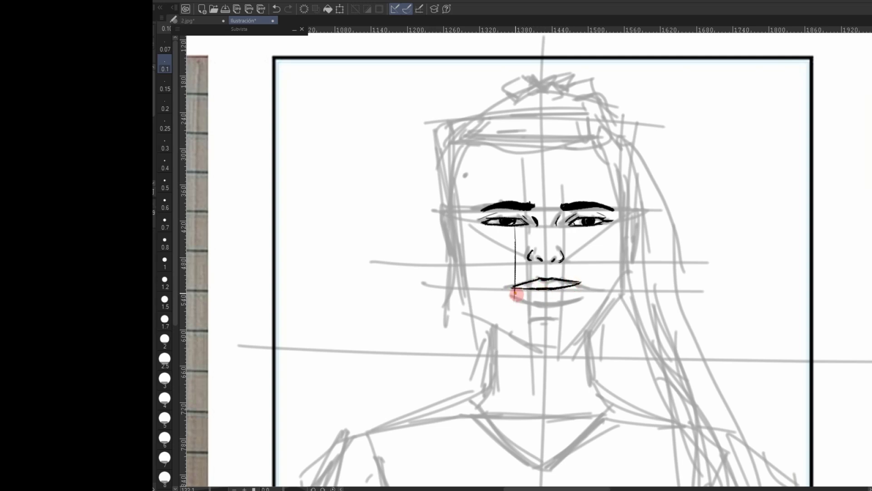
mouse_move(540, 302)
mouse_down()
mouse_move(576, 292)
mouse_move(526, 301)
mouse_move(569, 296)
mouse_move(532, 292)
mouse_move(556, 291)
mouse_move(531, 289)
mouse_up()
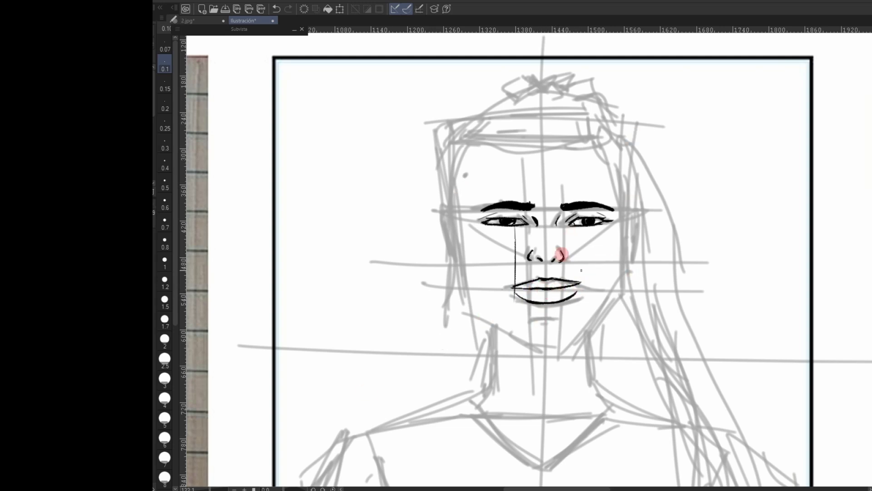
drag(533, 203, 538, 208)
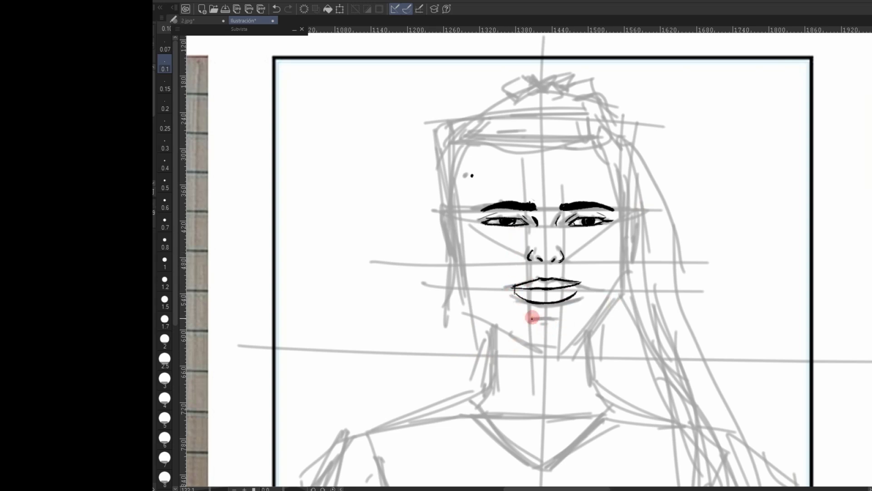
Ink the crease under the lower lip and the face contour from both cheeks down to the chin.
drag(557, 315, 532, 318)
drag(621, 274, 625, 208)
drag(456, 200, 467, 293)
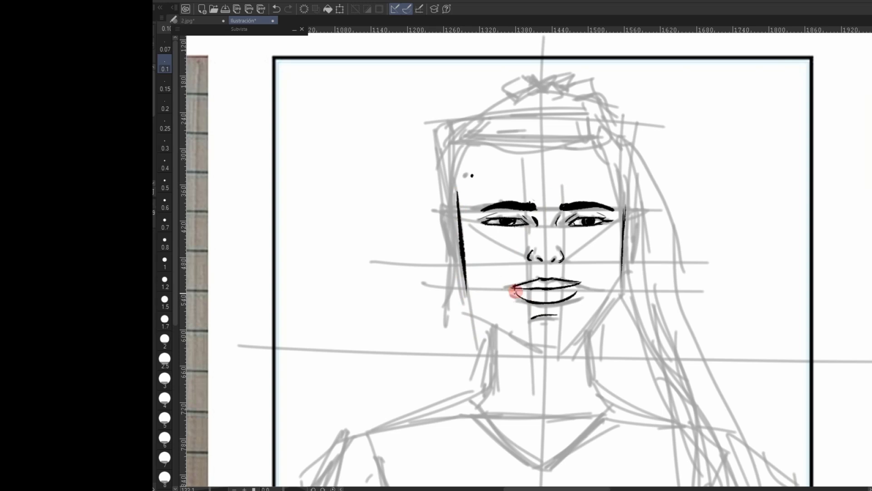
mouse_move(464, 279)
mouse_down()
mouse_move(476, 303)
mouse_move(527, 345)
mouse_up()
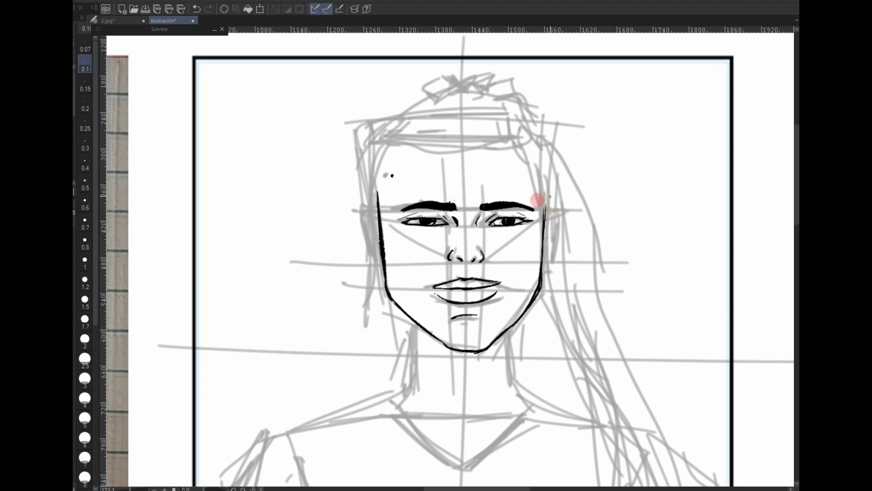
Ink the temples and the straight lower edge of the fringe across the forehead.
drag(526, 160, 546, 211)
drag(398, 141, 372, 187)
drag(400, 141, 520, 150)
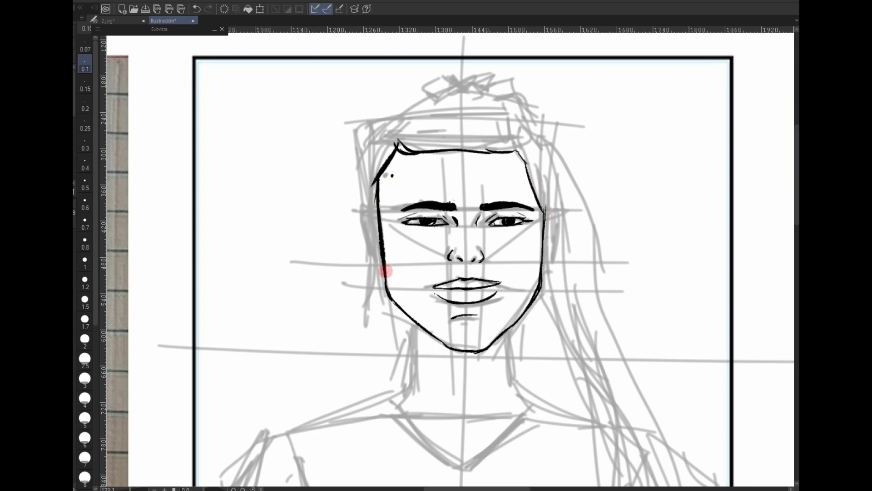
Ink the side lock beside the cheek, the outer hair contour and the ponytail's outer edge down to the shoulder.
mouse_move(394, 153)
mouse_down()
mouse_move(376, 204)
mouse_move(384, 299)
mouse_move(371, 195)
mouse_move(367, 224)
mouse_move(368, 147)
mouse_move(412, 122)
mouse_up()
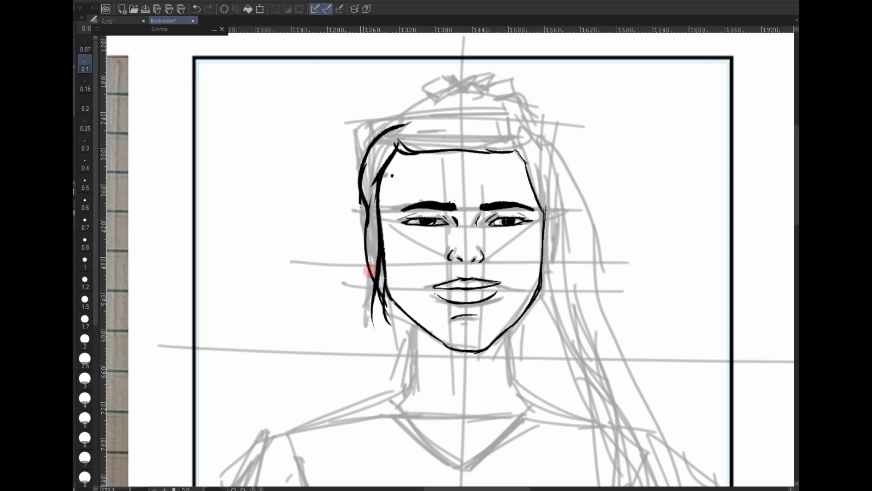
drag(369, 270, 360, 195)
mouse_move(367, 315)
mouse_down()
mouse_move(388, 129)
mouse_move(380, 132)
mouse_move(439, 95)
mouse_up()
mouse_move(519, 115)
mouse_down()
mouse_move(573, 195)
mouse_move(536, 124)
mouse_move(593, 294)
mouse_move(583, 212)
mouse_move(588, 281)
mouse_move(677, 477)
mouse_up()
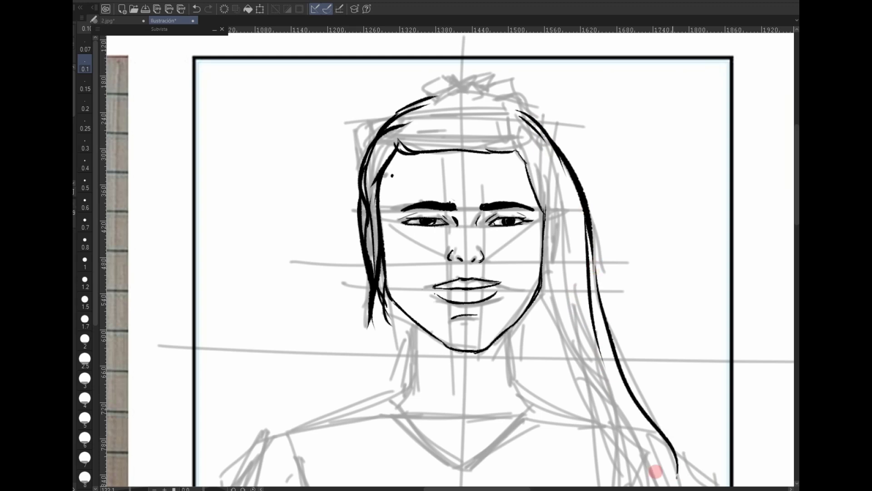
Fade the construction sketch further and, with brush size 0.1, ink the fringe's side edge, the crown curve and the bow.
scroll(657, 356, down, 3)
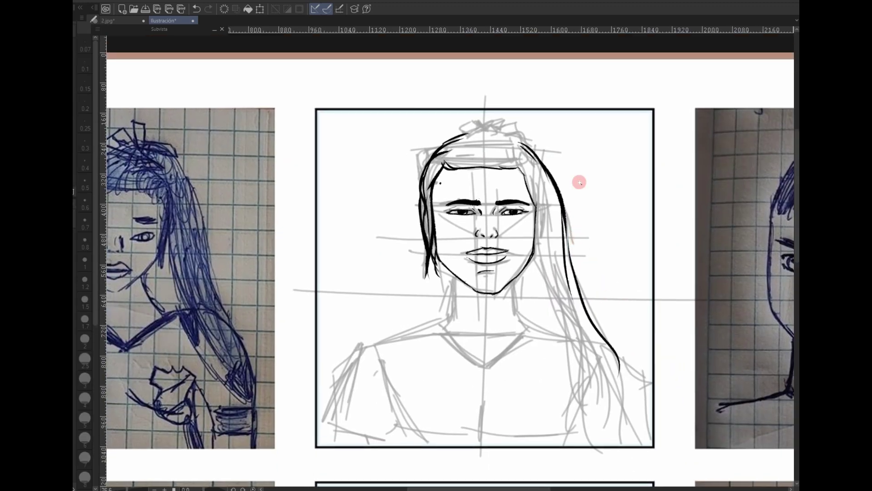
click(85, 64)
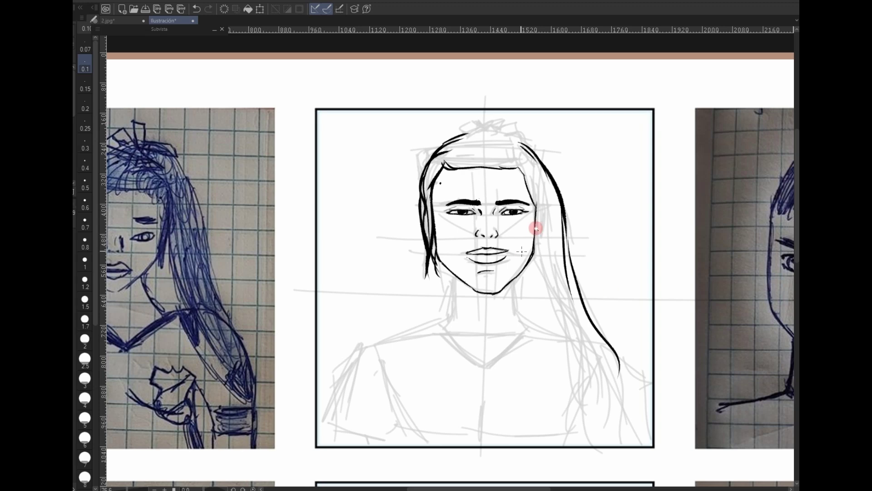
scroll(535, 227, up, 2)
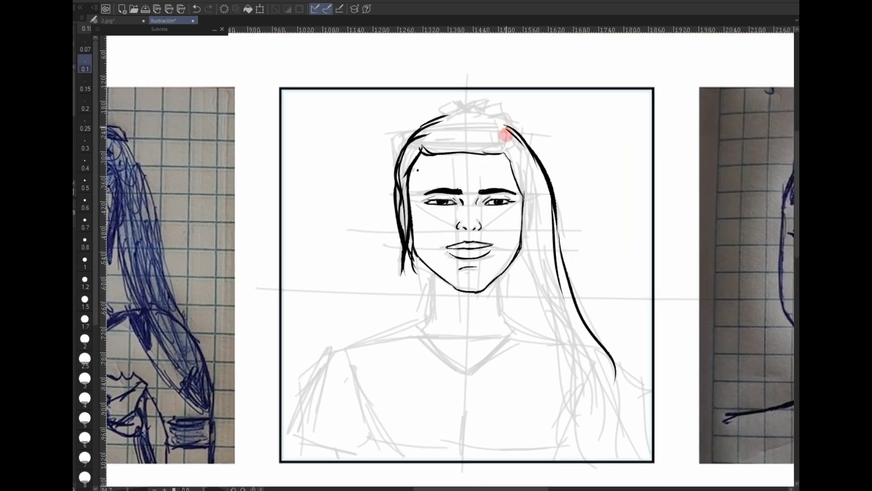
drag(507, 129, 502, 153)
mouse_move(435, 120)
mouse_down()
mouse_move(492, 119)
mouse_move(519, 137)
mouse_move(487, 116)
mouse_move(454, 128)
mouse_move(480, 118)
mouse_move(438, 123)
mouse_move(443, 115)
mouse_move(491, 120)
mouse_move(435, 119)
mouse_move(512, 123)
mouse_up()
mouse_move(449, 111)
mouse_down()
mouse_move(468, 102)
mouse_move(442, 112)
mouse_move(456, 101)
mouse_move(486, 108)
mouse_move(471, 109)
mouse_move(499, 112)
mouse_up()
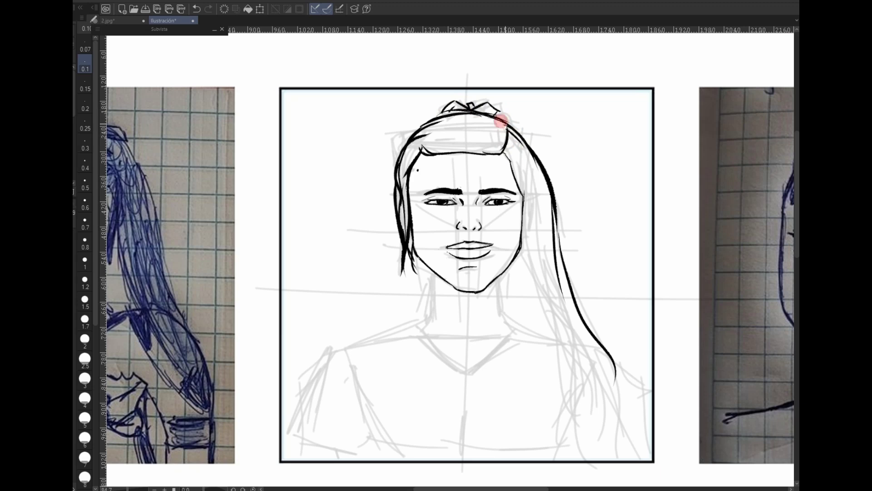
drag(501, 121, 551, 189)
key(ctrl+z)
drag(538, 150, 561, 239)
key(ctrl+z)
key(ctrl+z)
Ink the ponytail's flowing strands down past the shoulder to a pointed tip, reworking its outer edge.
drag(547, 175, 562, 302)
key(c)
drag(562, 218, 568, 275)
drag(549, 169, 564, 230)
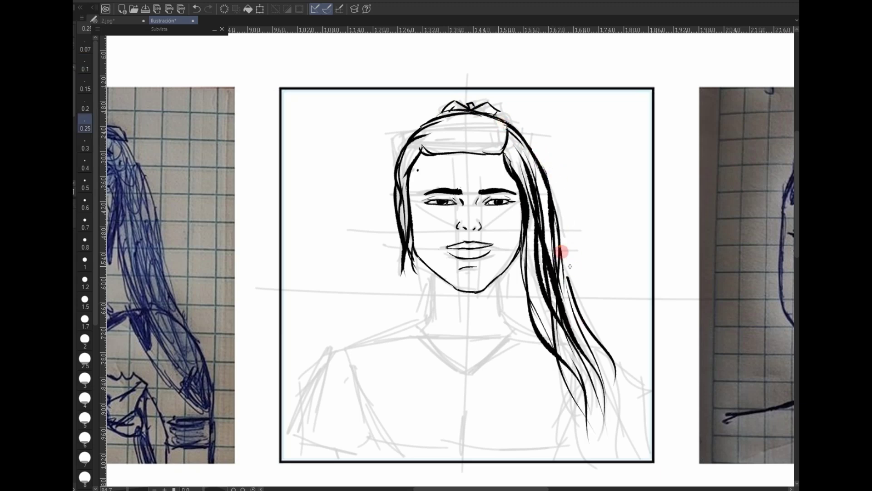
drag(558, 250, 586, 323)
drag(563, 273, 617, 414)
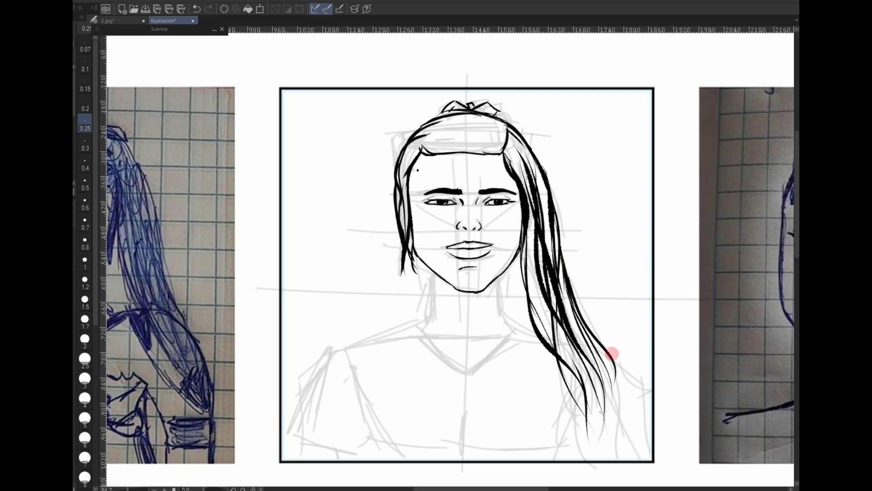
mouse_move(609, 356)
mouse_down()
mouse_move(608, 432)
mouse_move(565, 404)
mouse_move(529, 318)
mouse_up()
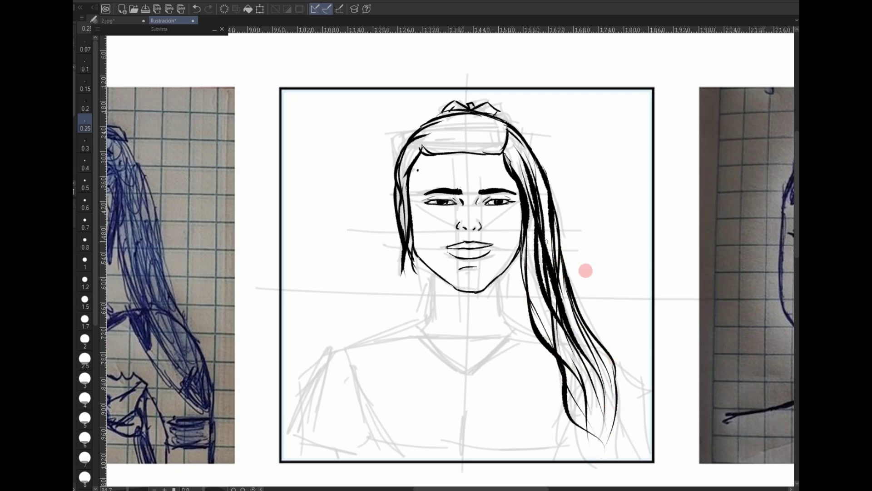
Fill the fringe, crown and upper ponytail with solid black.
key(g)
click(486, 136)
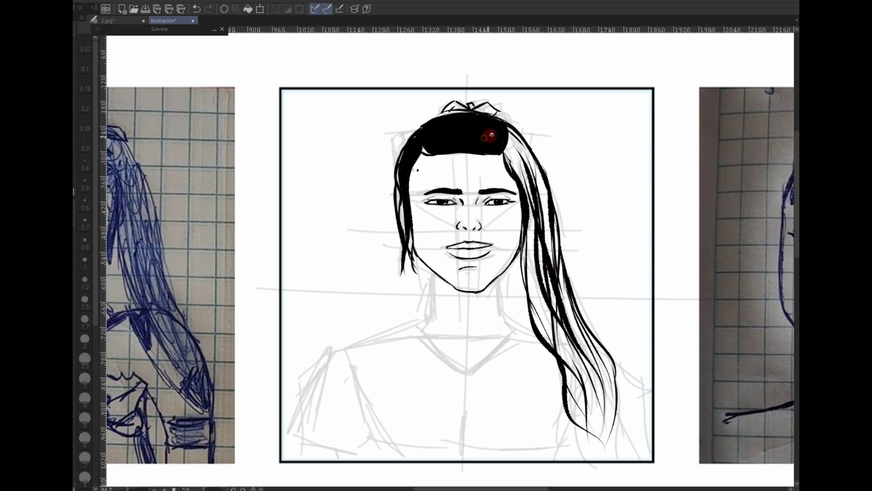
click(525, 153)
click(543, 176)
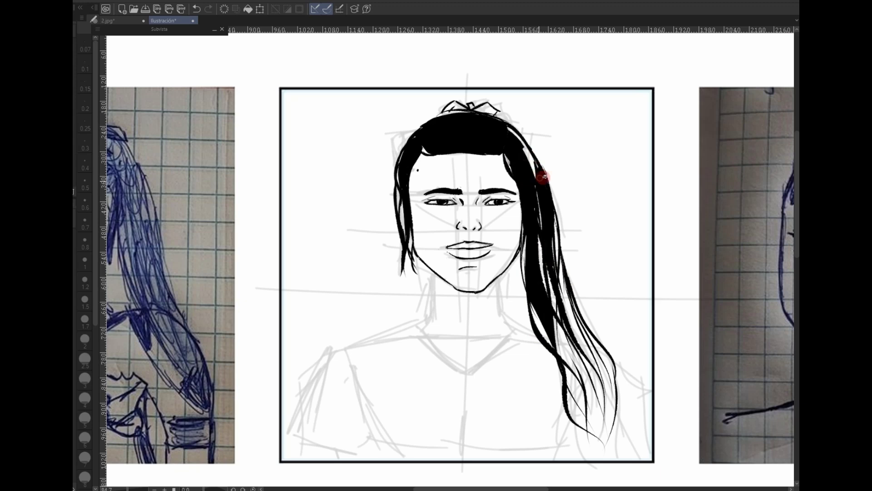
Fill the remaining white gaps between the lower ponytail strands with black.
click(582, 361)
click(598, 395)
click(577, 397)
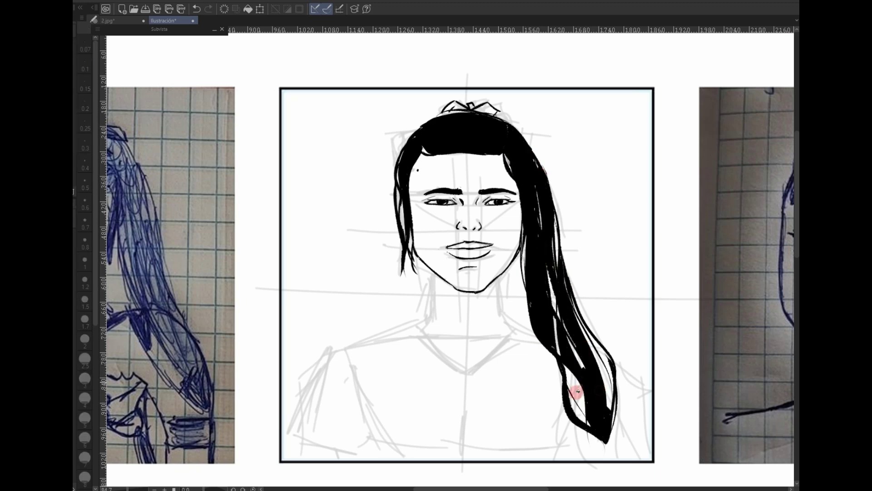
click(606, 382)
click(594, 358)
click(603, 353)
click(600, 359)
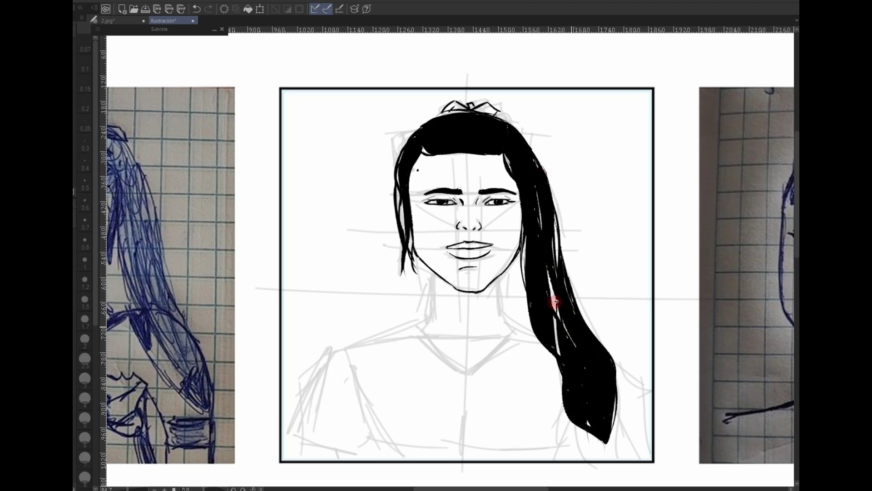
click(558, 300)
click(557, 238)
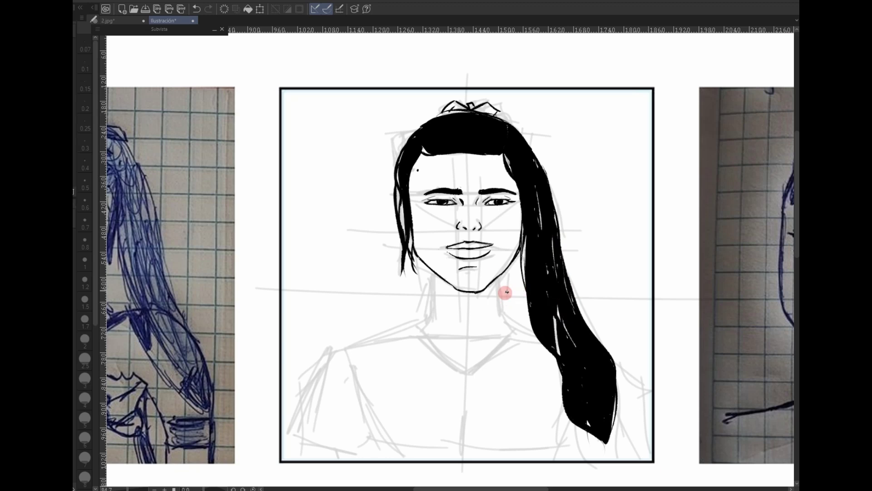
Ink upper eyelid creases and darker lashes on both eyes.
key(p)
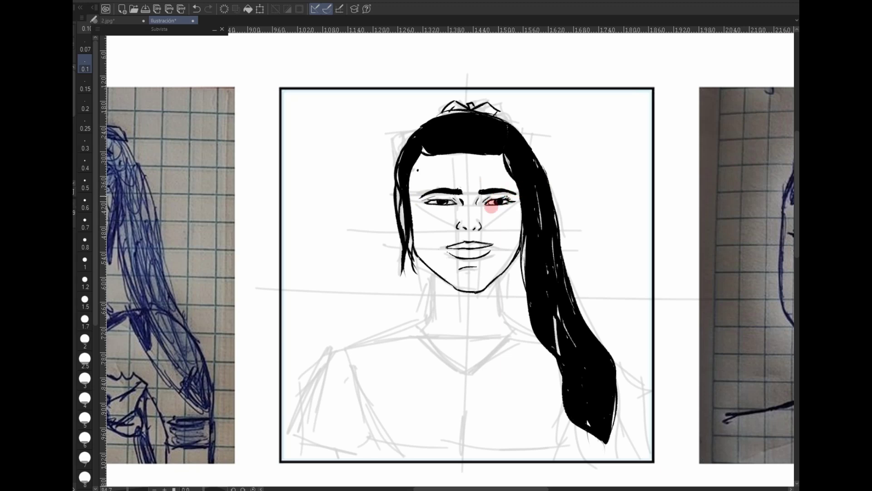
key(e)
key(Tab)
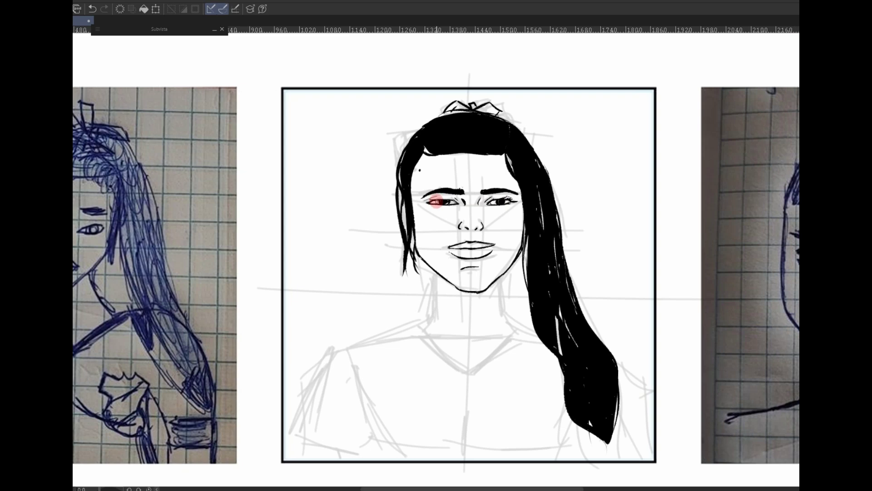
key(Tab)
key(bracketleft)
key(bracketleft)
key(bracketleft)
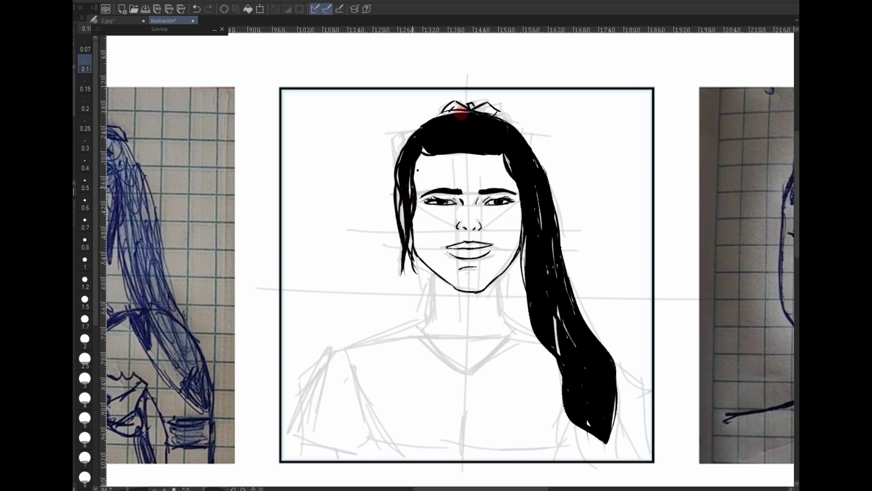
Ink both sides of the ponytail girl's neck from the jaw down to the shoulders.
scroll(540, 347, down, 2)
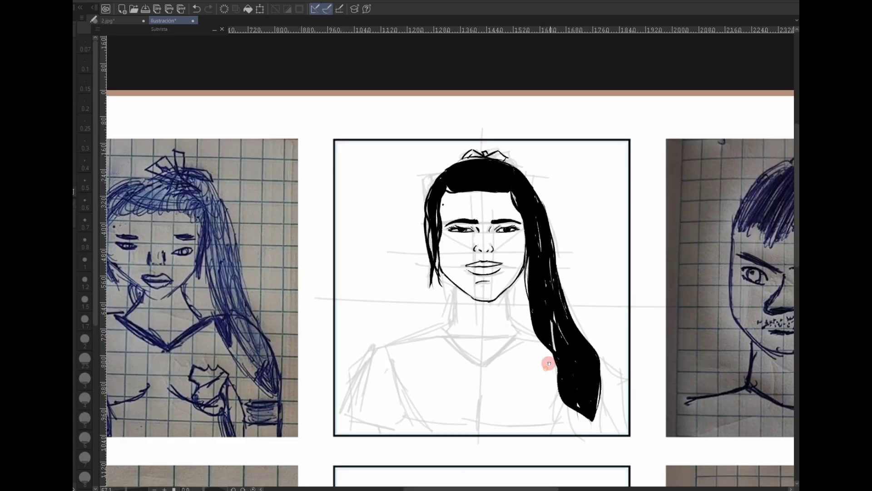
drag(479, 355, 518, 349)
key(p)
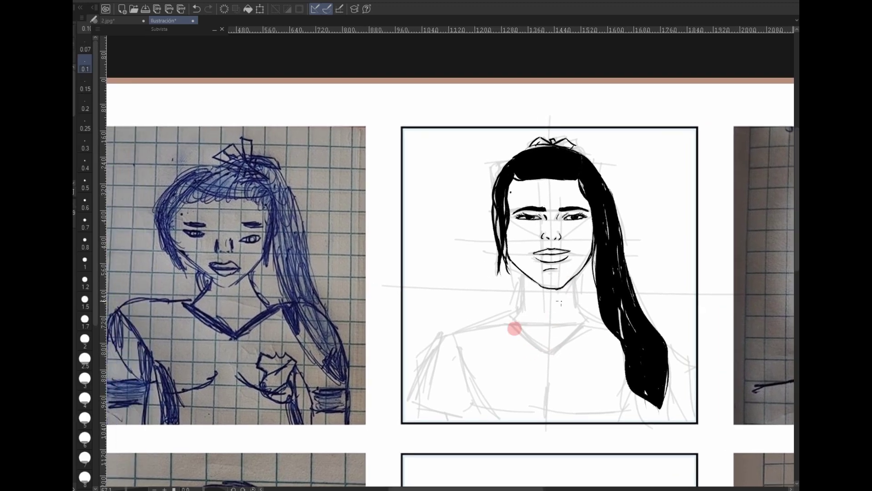
drag(525, 274, 525, 310)
drag(576, 275, 578, 310)
drag(525, 308, 511, 319)
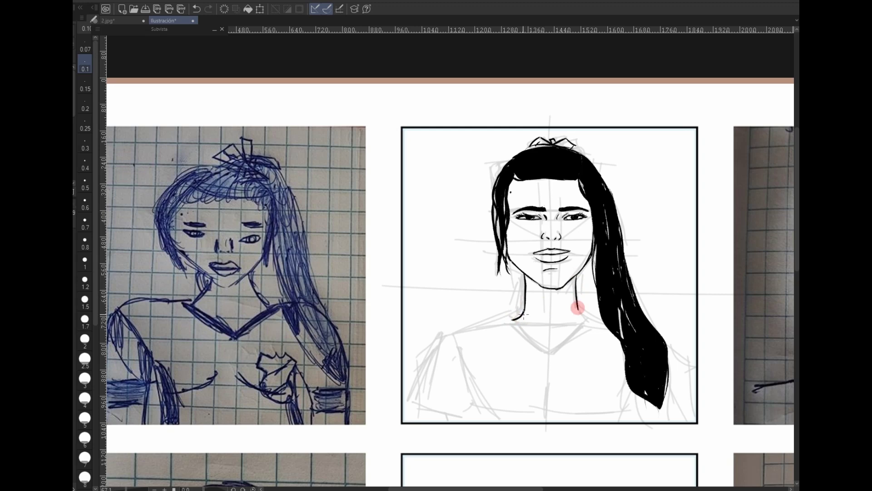
Ink the V-neck collar with a thick inner edge, and the left shoulder and arm outline down to the frame's edge.
mouse_move(578, 310)
mouse_down()
mouse_move(601, 315)
mouse_move(547, 352)
mouse_up()
drag(513, 323, 552, 350)
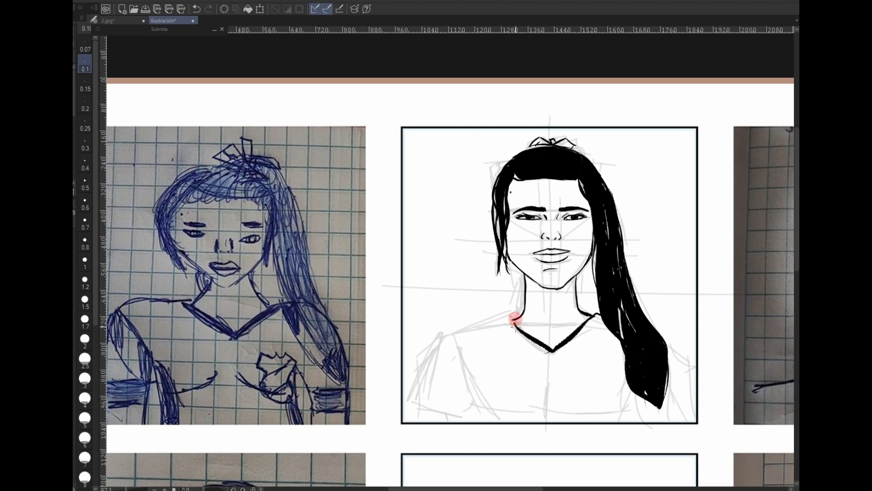
drag(514, 323, 521, 312)
mouse_move(582, 310)
mouse_down()
mouse_move(508, 330)
mouse_move(599, 318)
mouse_move(504, 320)
mouse_move(450, 336)
mouse_move(402, 415)
mouse_up()
key(ctrl+z)
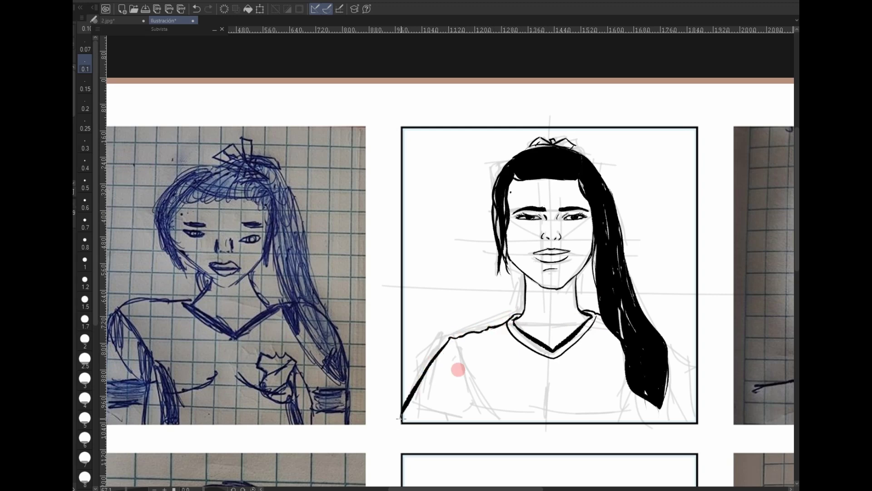
Ink the sleeve seam, the shoulder behind the ponytail, short shirt creases along the frame's lower edge, and fine neck lines.
drag(450, 346, 477, 391)
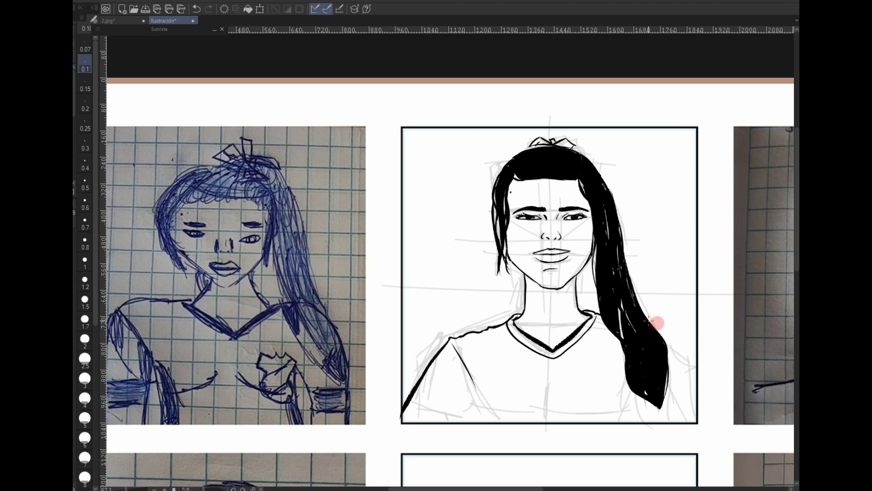
drag(670, 331, 698, 382)
drag(476, 410, 474, 422)
drag(557, 404, 558, 420)
drag(636, 410, 638, 417)
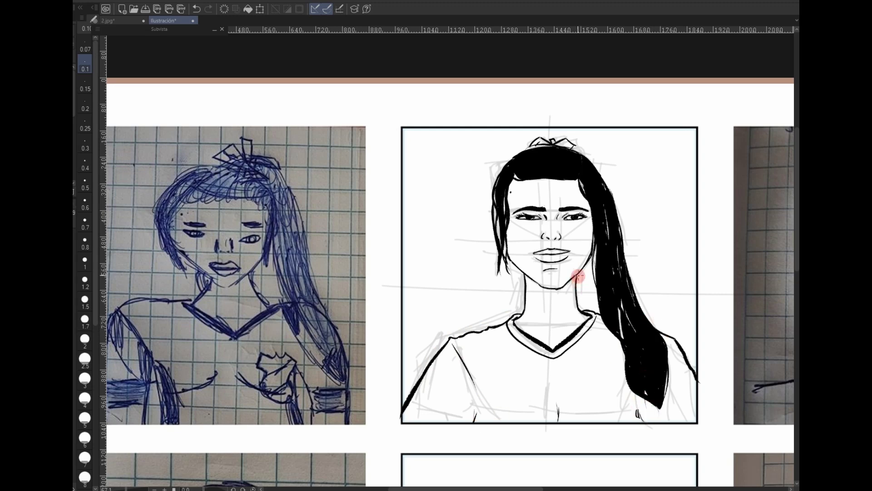
mouse_move(569, 293)
mouse_down()
mouse_move(564, 318)
mouse_move(549, 314)
mouse_move(557, 341)
mouse_up()
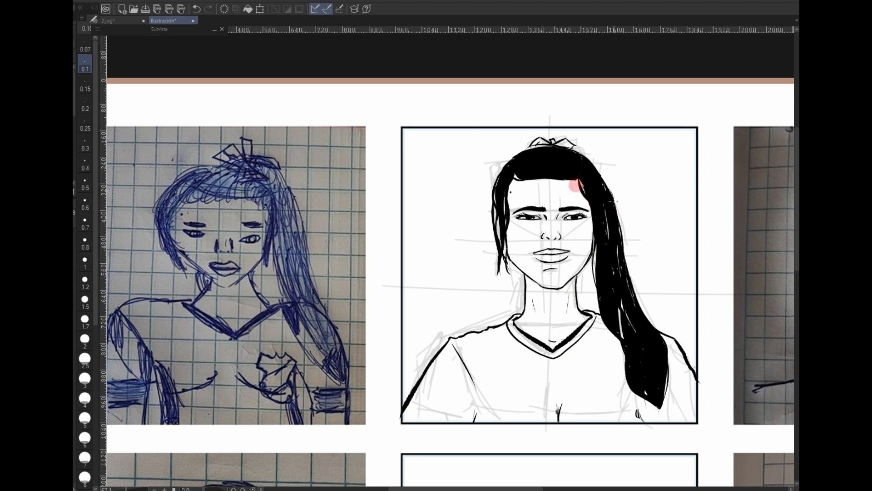
Break the solid fringe, side hair and ponytail into fine strands with white highlights, and add short locks beside the neck.
drag(582, 179, 587, 195)
key(ctrl+z)
mouse_move(507, 172)
mouse_down()
mouse_move(499, 235)
mouse_move(502, 218)
mouse_up()
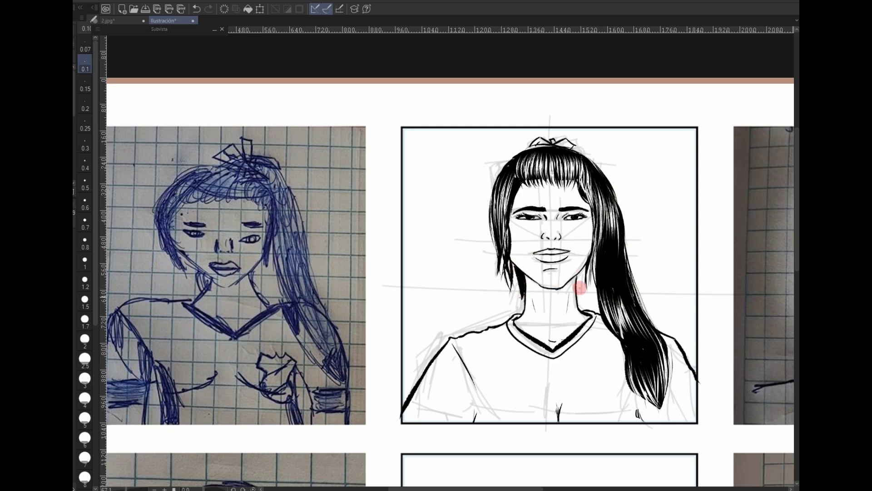
drag(580, 287, 584, 270)
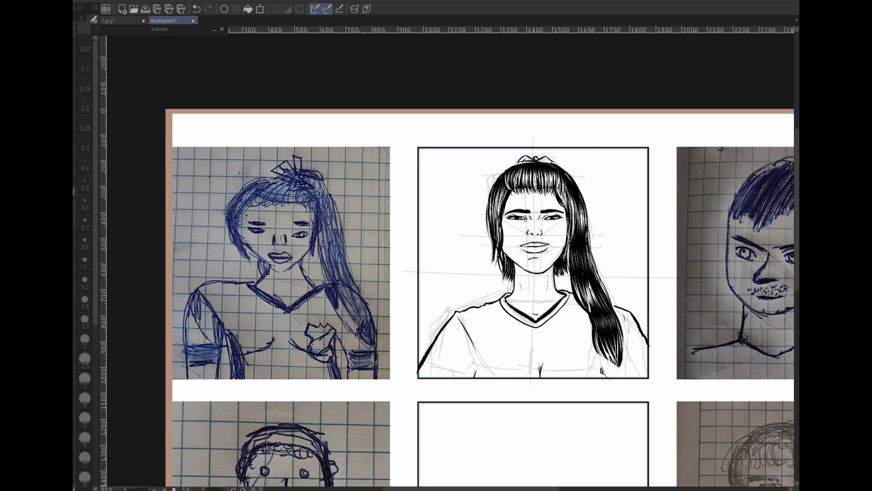
Hide the construction sketch and touch up the girl's shoulder and sleeve outlines.
key(Delete)
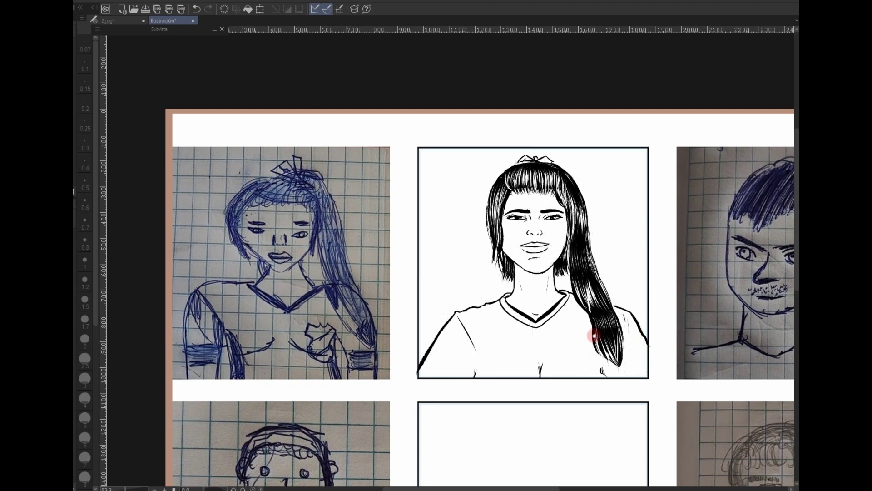
drag(595, 354, 591, 351)
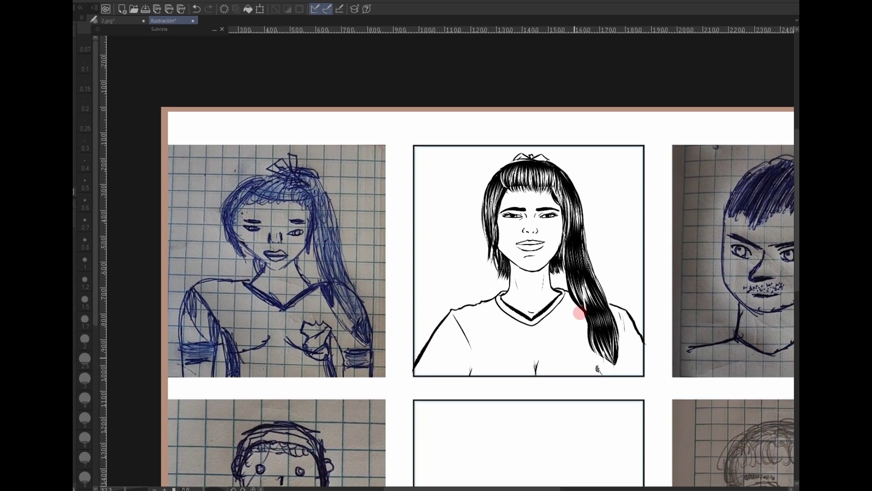
drag(578, 314, 577, 316)
key(p)
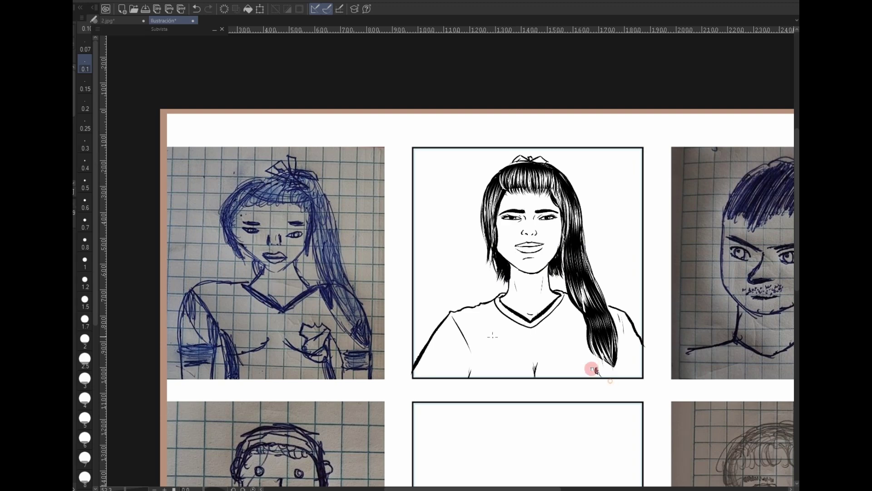
scroll(594, 364, down, 1)
drag(542, 176, 478, 158)
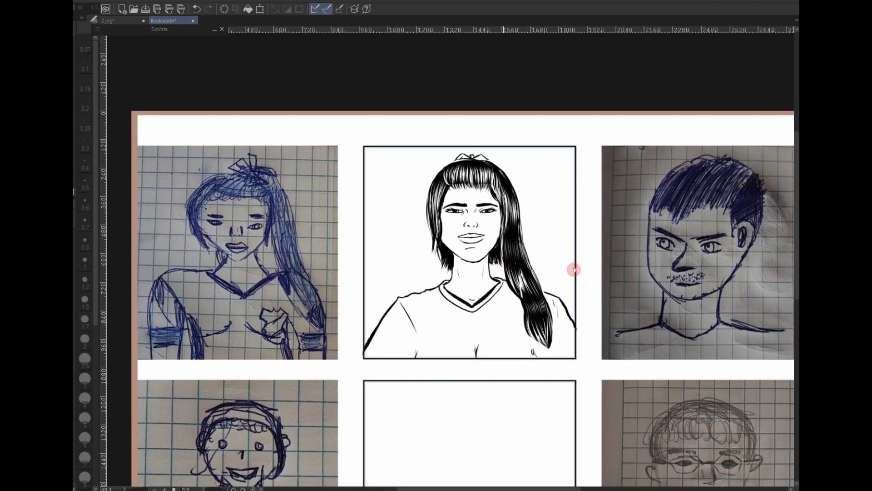
Examine the short-haired man's pen portrait and the empty frame beside it.
scroll(574, 269, right, 2)
scroll(606, 298, right, 7)
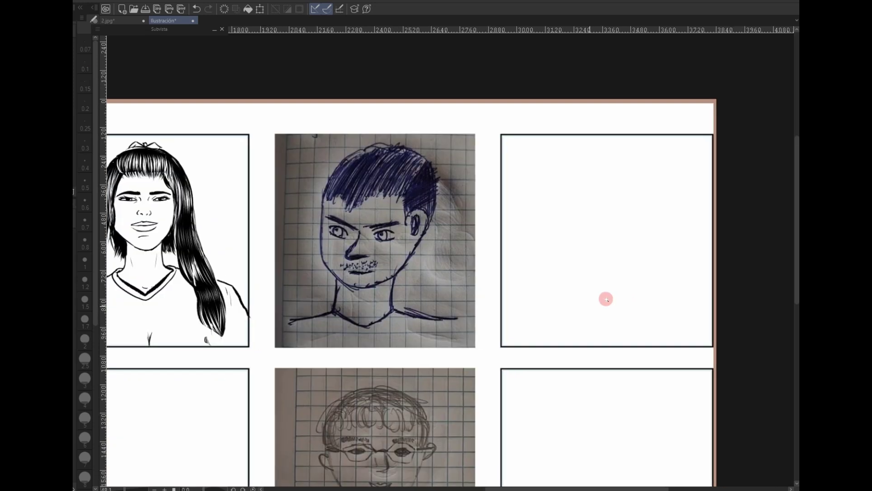
scroll(606, 299, right, 1)
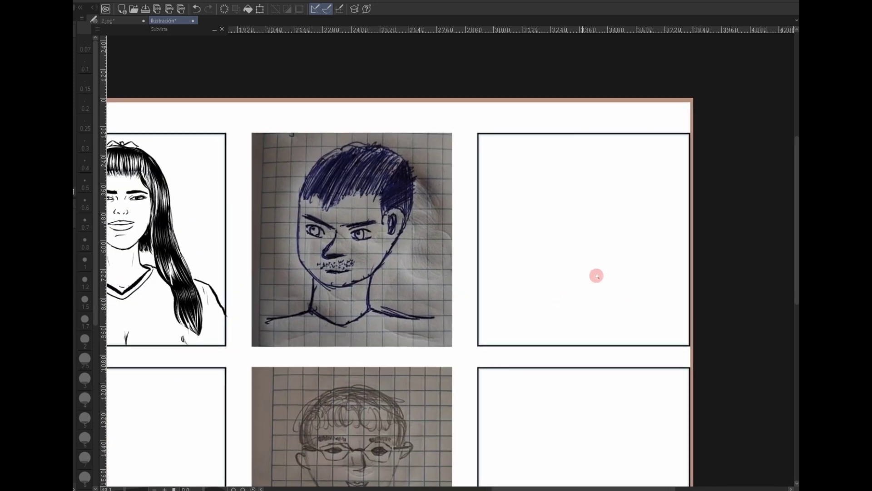
click(85, 64)
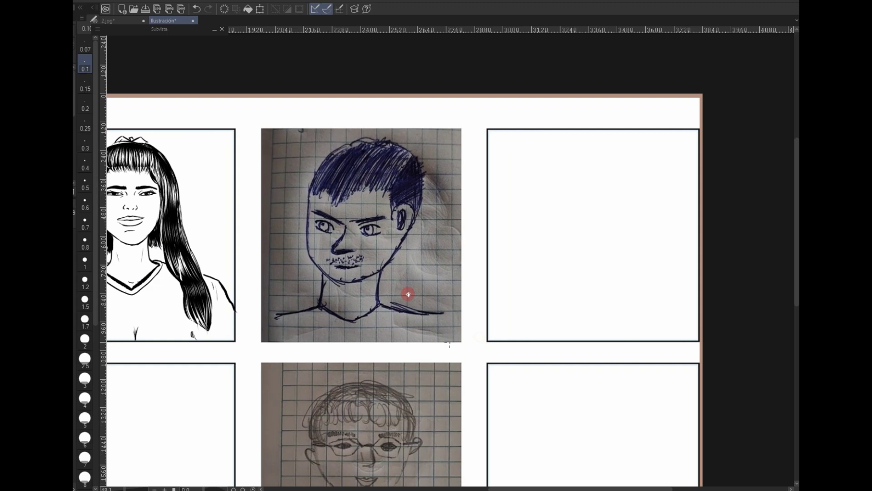
scroll(408, 294, left, 5)
scroll(265, 211, up, 3)
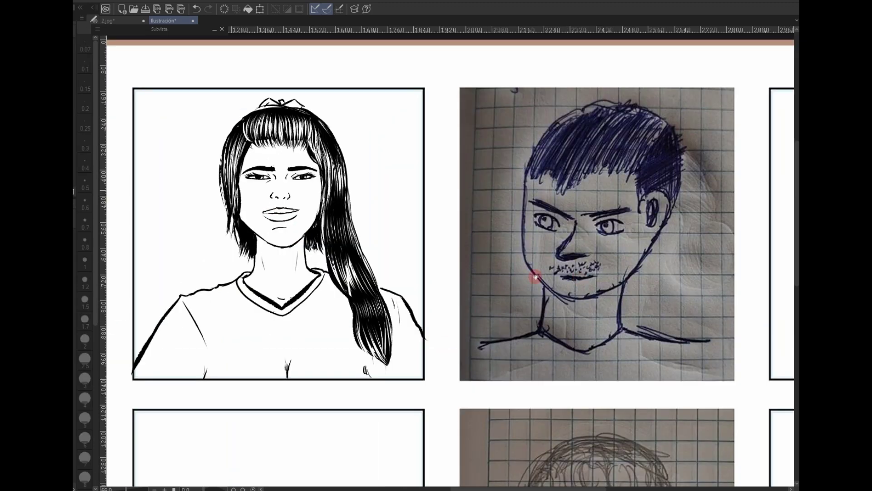
drag(624, 280, 537, 292)
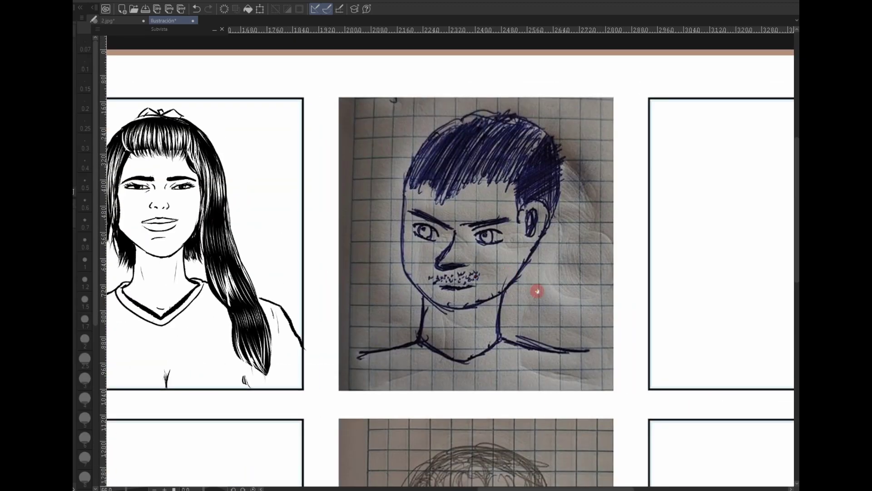
scroll(572, 283, down, 1)
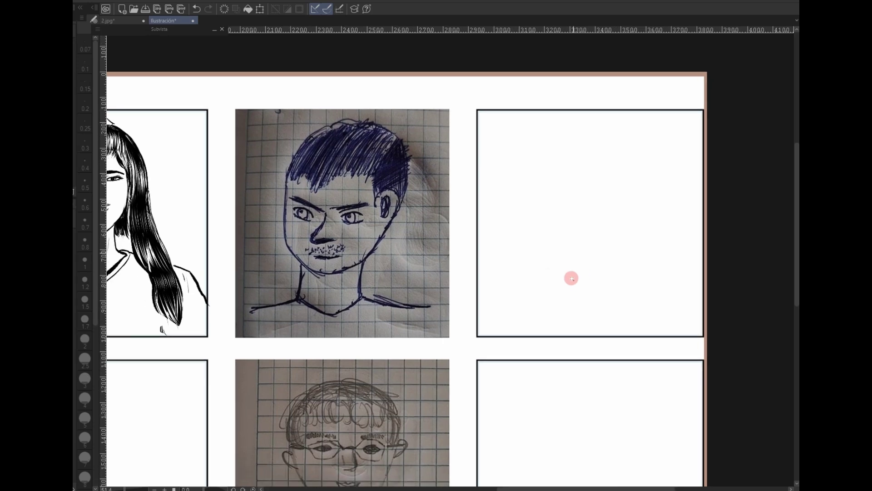
scroll(570, 276, up, 1)
Show the sketch layer again and draw vertical and horizontal guidelines in the empty frame beside the man's portrait, brush size 0.25.
click(625, 325)
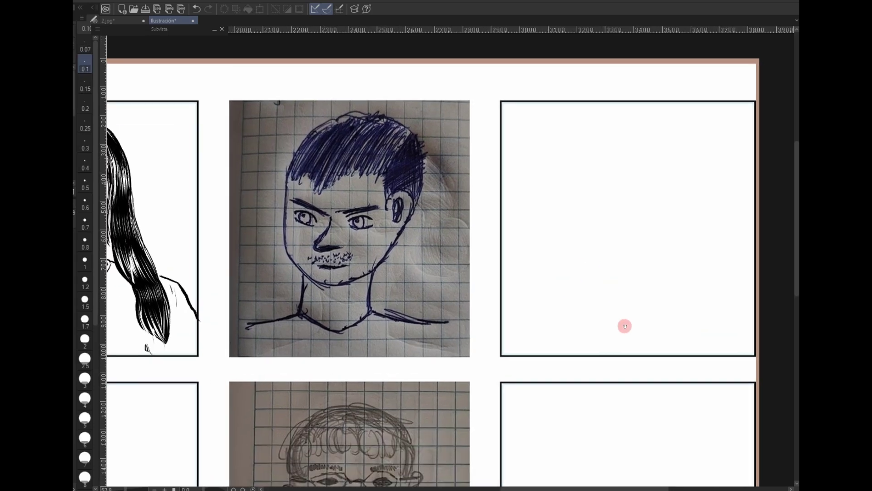
drag(647, 303, 623, 301)
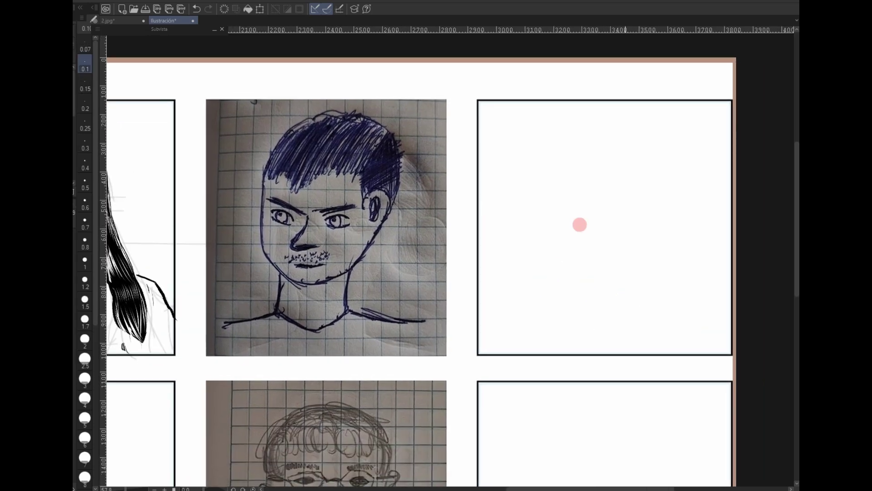
key(bracketright)
key(bracketright)
key(bracketright)
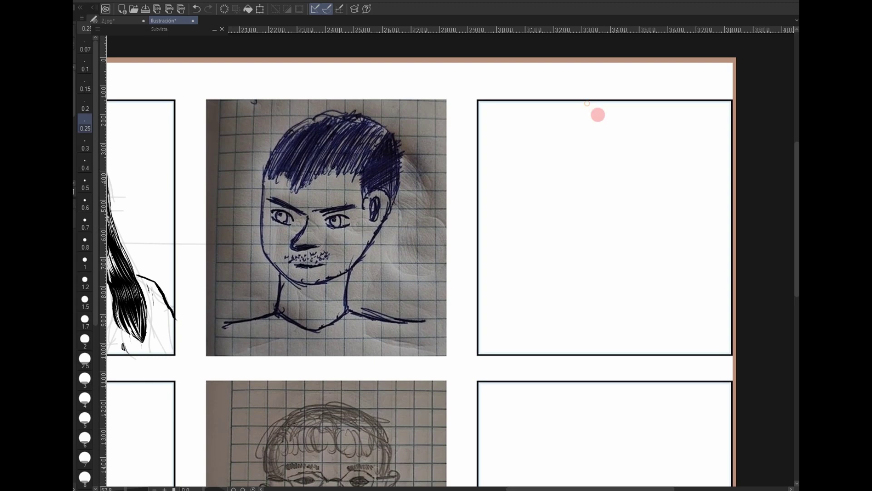
drag(599, 117, 602, 350)
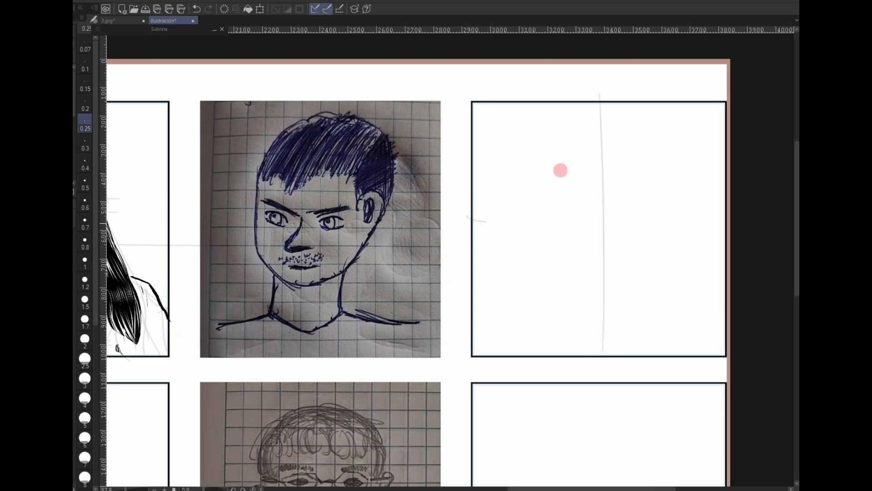
drag(468, 221, 699, 222)
drag(602, 229, 725, 233)
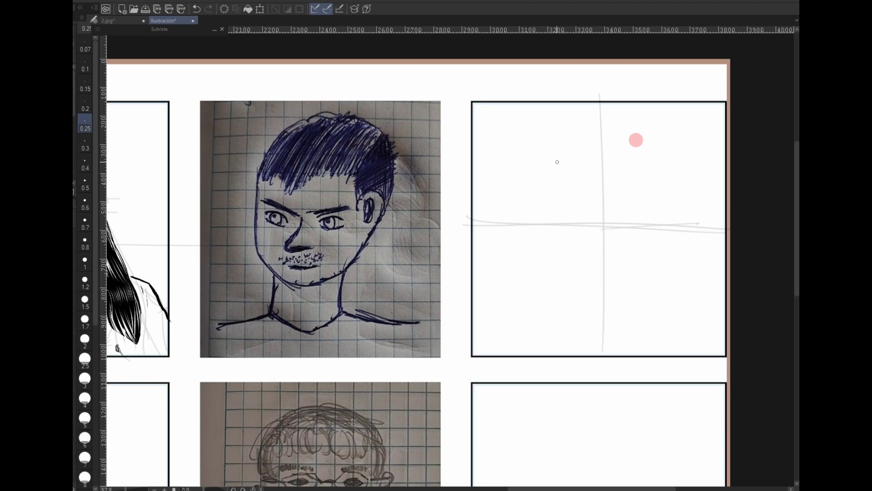
Sketch the upper left corner of the man's head and the vertical lines of its left side and temple.
drag(545, 142, 593, 128)
drag(547, 147, 546, 219)
drag(537, 151, 537, 161)
drag(558, 158, 559, 199)
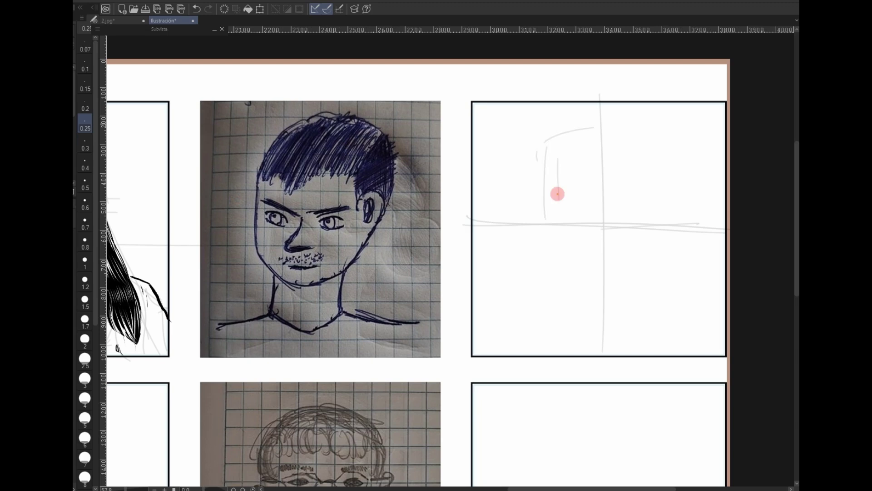
drag(558, 135, 559, 225)
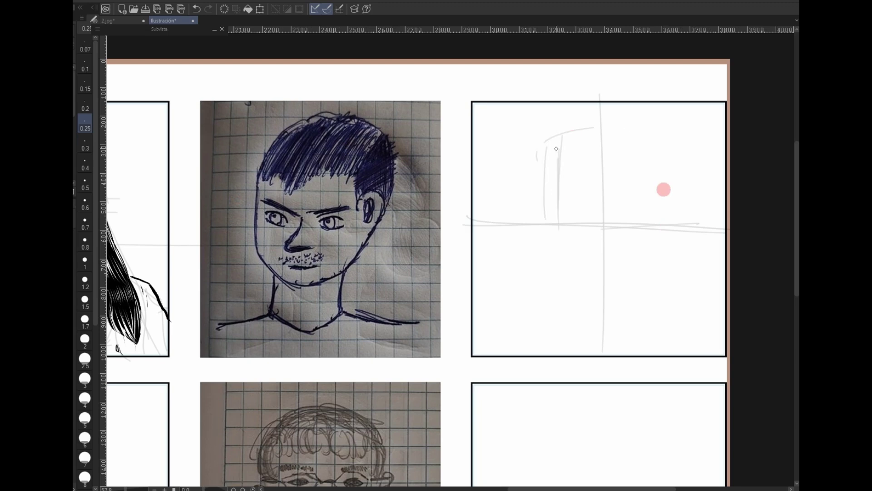
Sketch the flat crown and right side of the head, the tapering jaw, the neck and the sloping shoulders.
drag(558, 136, 640, 126)
drag(655, 125, 669, 198)
drag(652, 136, 667, 224)
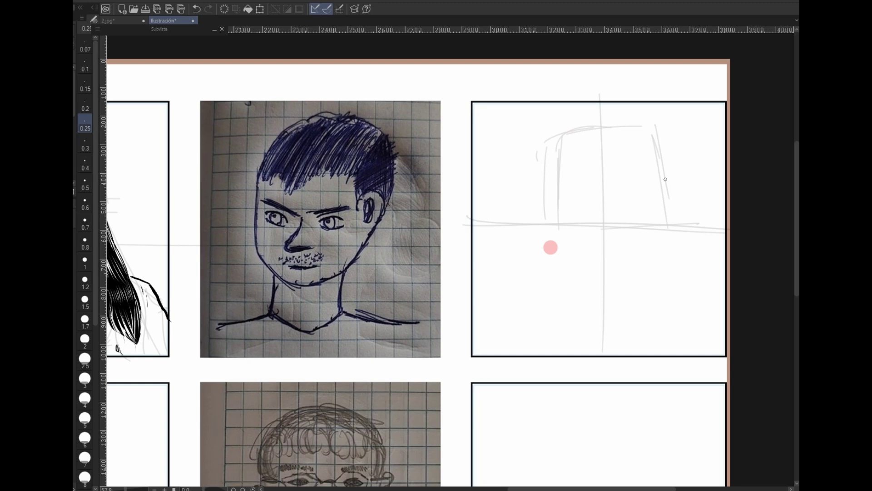
drag(549, 224, 584, 308)
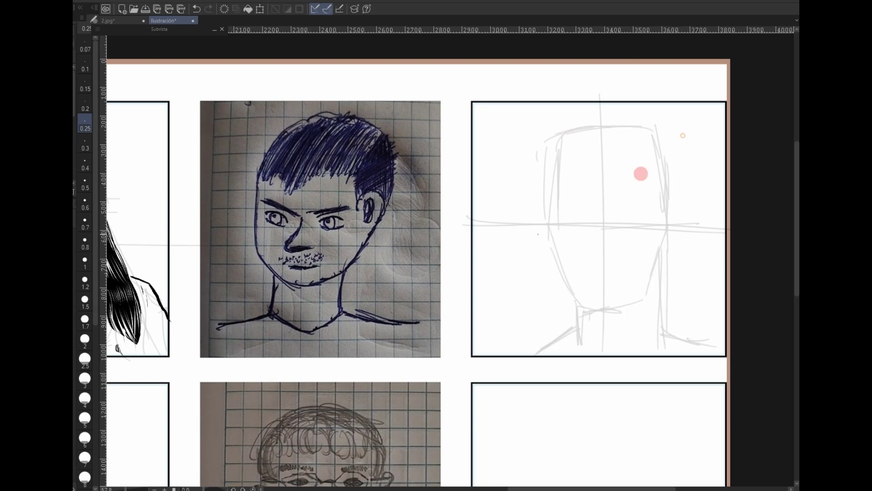
Extend the eye line, add a brow guideline above it, and draw a second vertical face axis slightly left of centre.
drag(516, 230, 603, 227)
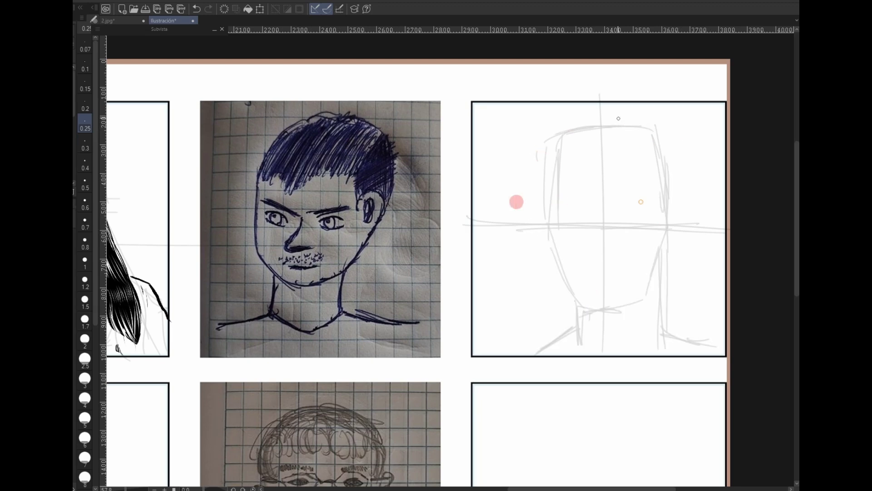
drag(517, 202, 694, 203)
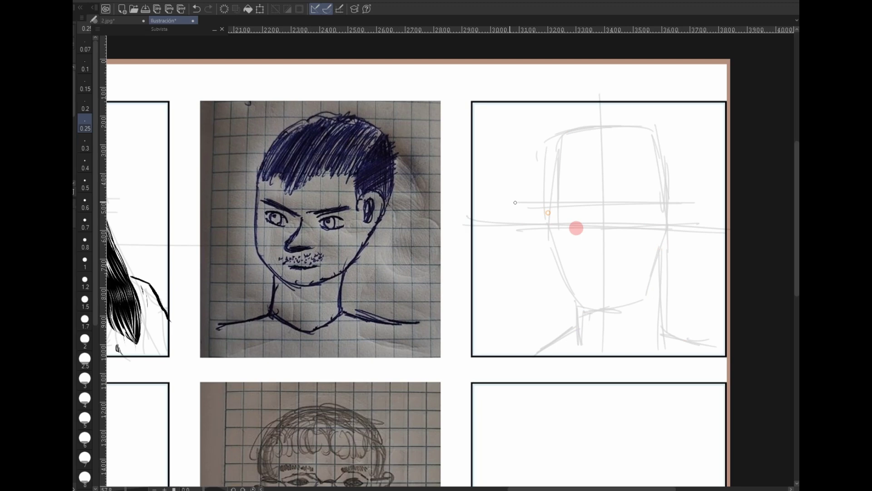
drag(590, 122, 591, 265)
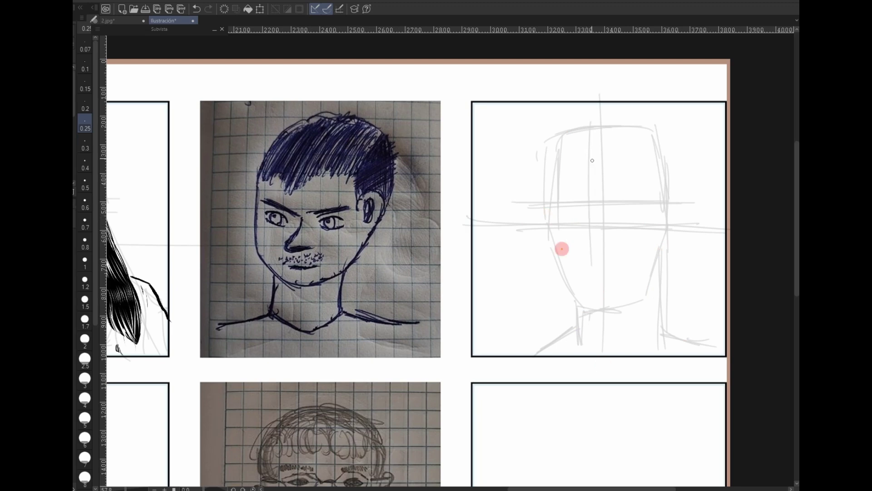
drag(592, 160, 602, 349)
drag(589, 139, 596, 338)
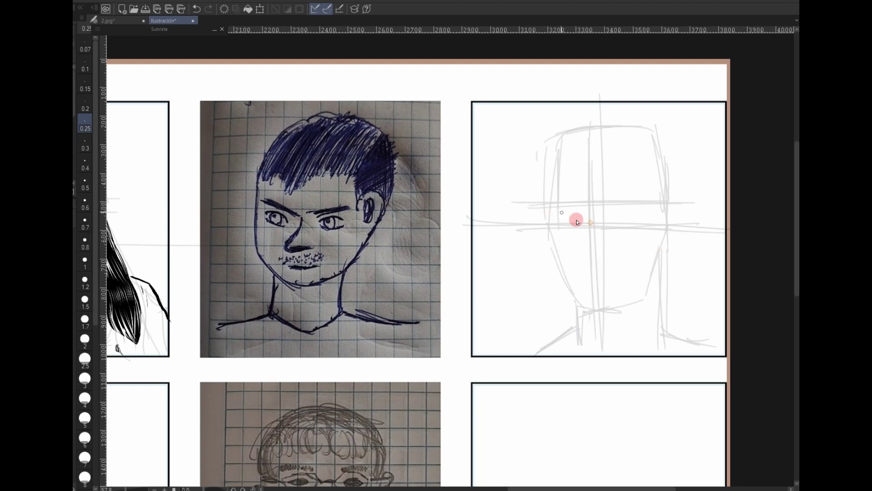
Sketch both frowning eyebrows along the brow guideline.
drag(562, 209, 656, 203)
mouse_move(540, 208)
mouse_down()
mouse_move(662, 204)
mouse_move(575, 212)
mouse_move(614, 212)
mouse_up()
click(587, 210)
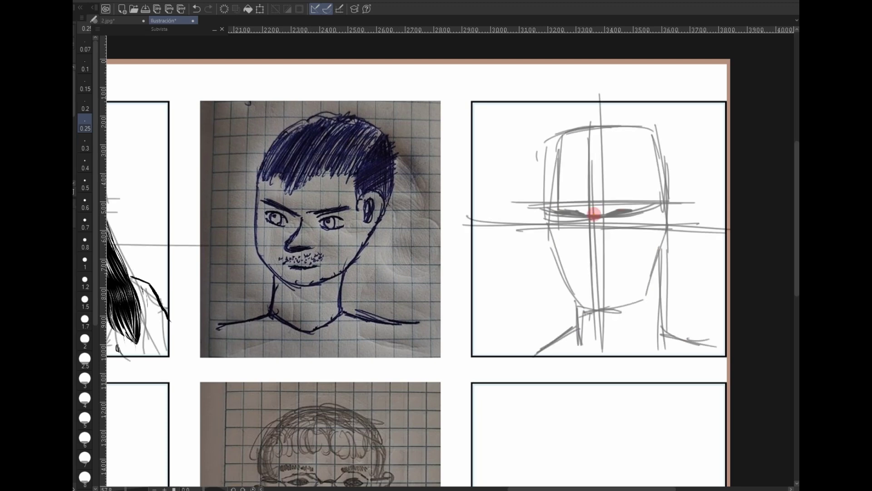
Connect the inner eyebrow ends and sketch the furrow and nose bridge between them.
click(620, 215)
drag(620, 216, 589, 214)
click(591, 221)
drag(586, 206, 589, 217)
click(562, 231)
click(637, 214)
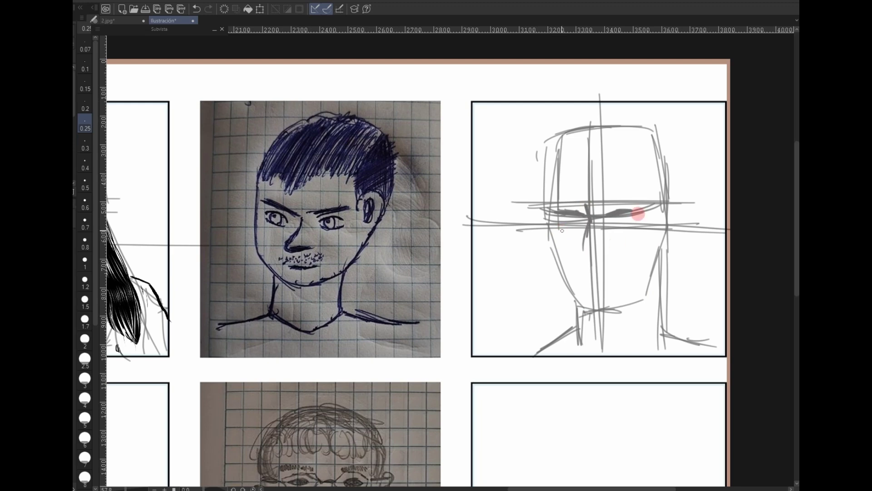
Sketch slanted guides from the outer eyebrows down towards the nose, and shape the nose's side, base and nostrils.
drag(552, 223, 588, 266)
click(344, 274)
drag(652, 201, 598, 274)
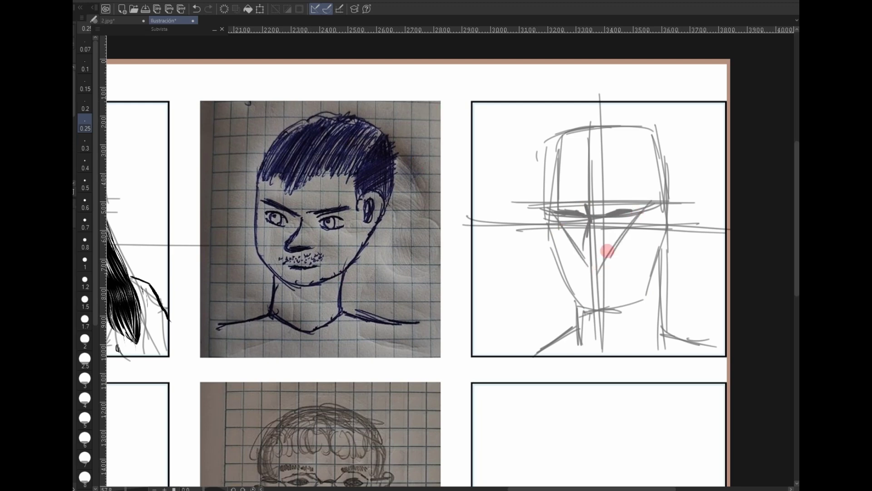
click(587, 224)
drag(581, 259, 606, 259)
mouse_move(589, 220)
mouse_down()
mouse_move(583, 256)
mouse_move(582, 243)
mouse_move(611, 255)
mouse_up()
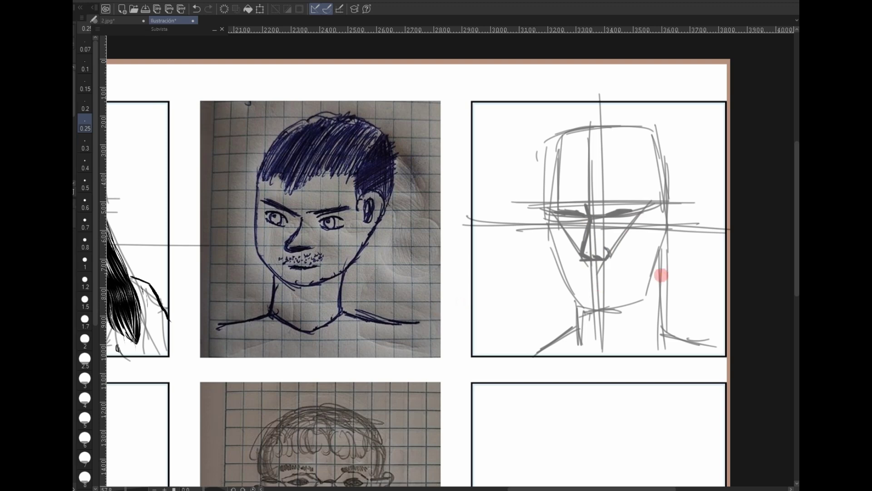
Draw a mouth guideline across the lower face and sketch the lips and moustache along it.
drag(669, 277, 544, 280)
drag(662, 276, 536, 286)
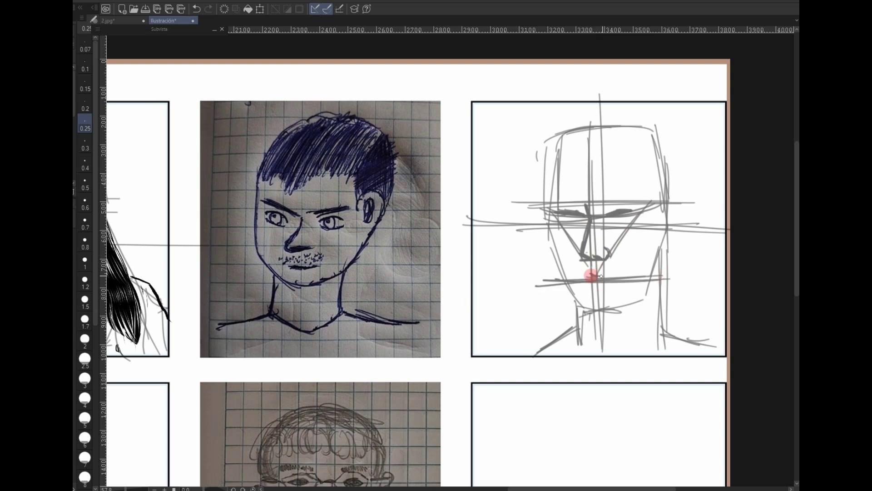
mouse_move(598, 277)
mouse_down()
mouse_move(575, 277)
mouse_move(625, 278)
mouse_move(580, 285)
mouse_move(615, 278)
mouse_up()
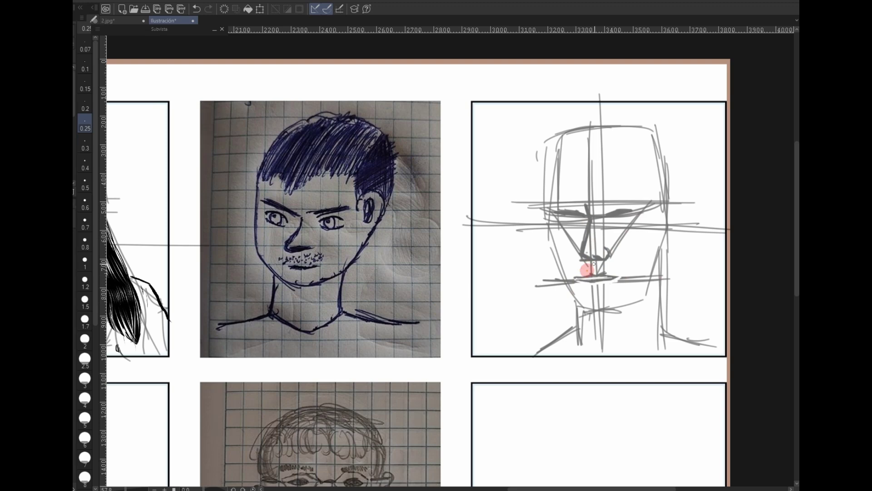
mouse_move(588, 268)
mouse_down()
mouse_move(619, 272)
mouse_move(605, 274)
mouse_move(590, 305)
mouse_up()
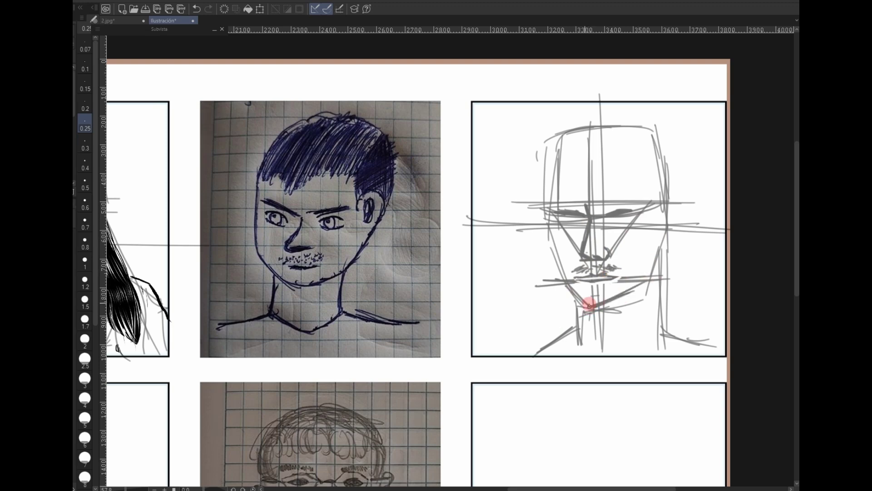
Sketch the angular cheek and jaw planes converging on a short flat chin.
drag(557, 227, 586, 300)
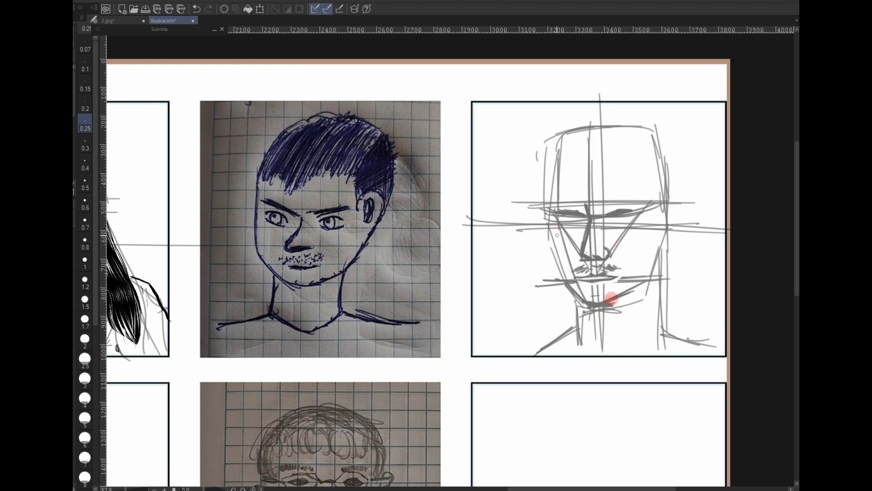
mouse_move(642, 214)
mouse_down()
mouse_move(609, 301)
mouse_move(588, 303)
mouse_up()
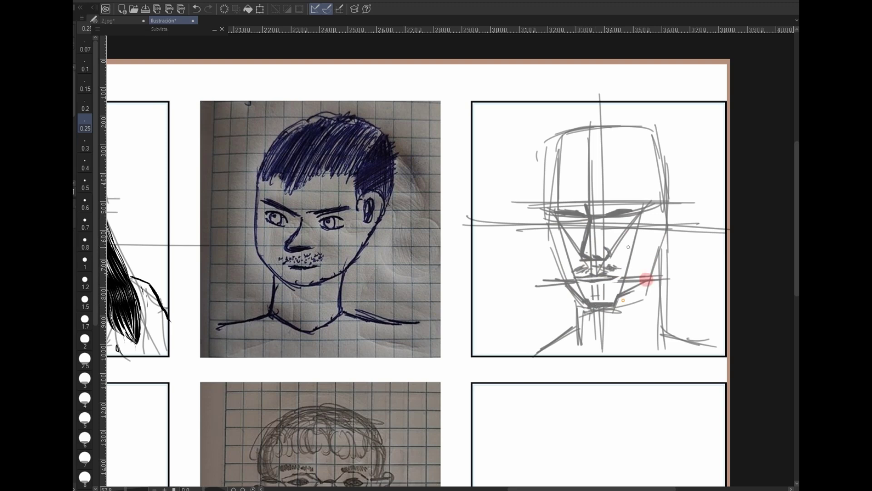
drag(619, 306, 658, 273)
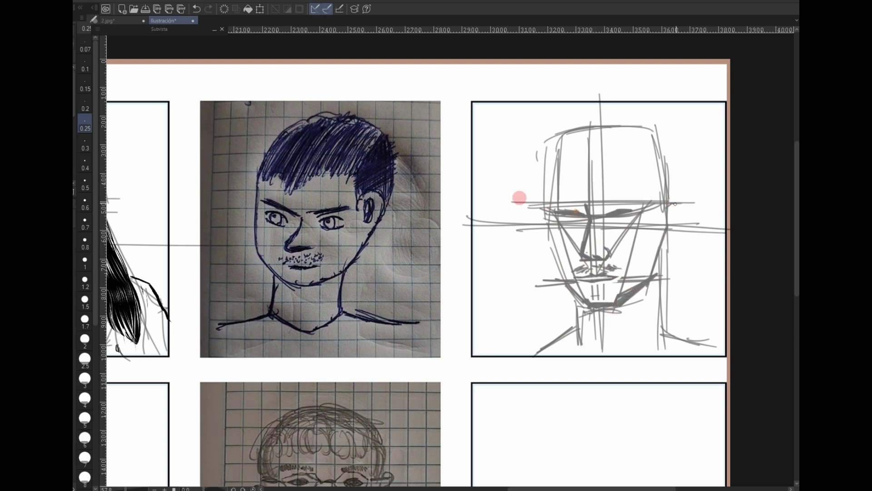
Sketch the ear beside the head and add extended horizontal guidelines at brow and nose-base level.
drag(673, 204, 666, 247)
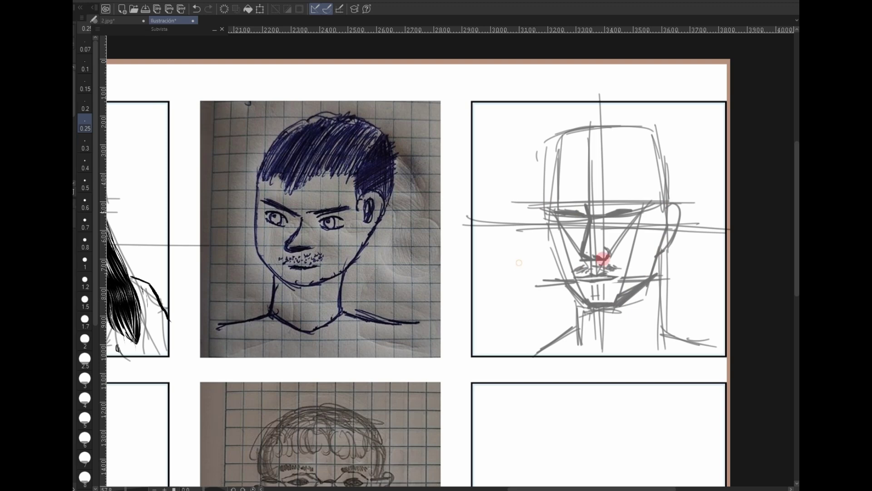
drag(486, 205, 716, 199)
drag(510, 262, 720, 257)
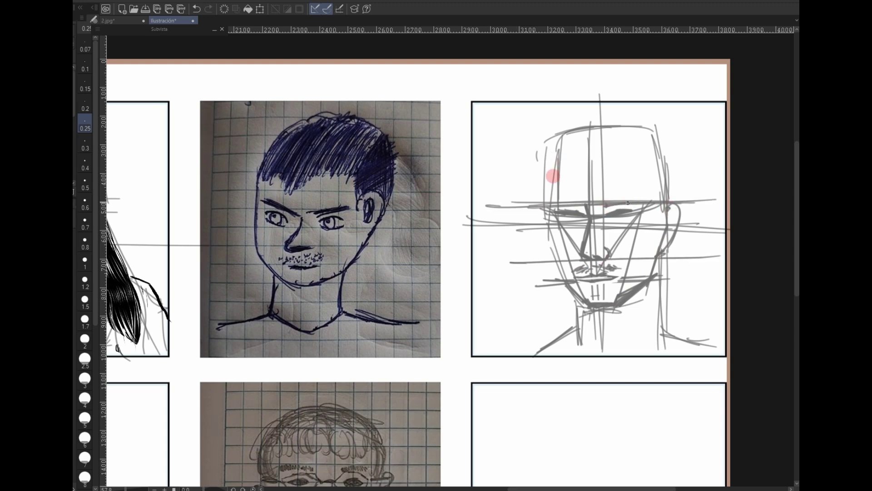
Define the head's contour with a darker left face edge, a forehead hairline and a rounded skull running down to the nape.
mouse_move(553, 175)
mouse_down()
mouse_move(557, 229)
mouse_move(586, 297)
mouse_up()
drag(564, 162, 559, 186)
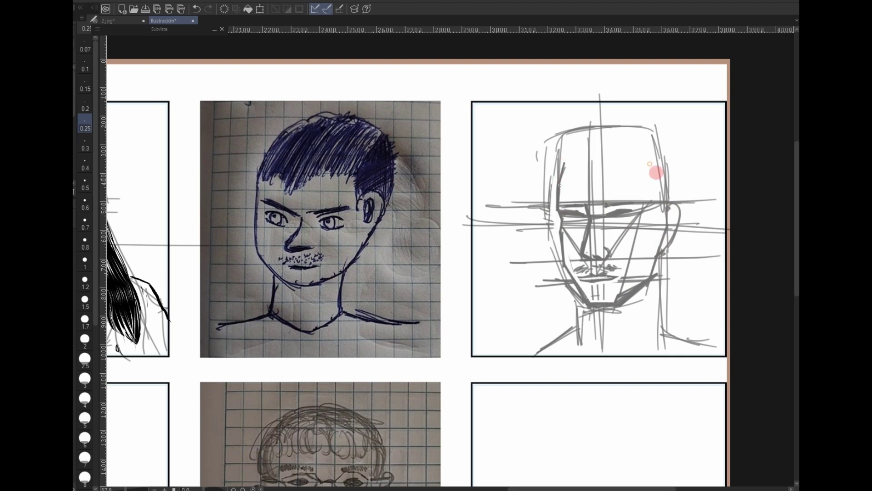
mouse_move(651, 164)
mouse_down()
mouse_move(661, 179)
mouse_move(569, 156)
mouse_move(676, 161)
mouse_up()
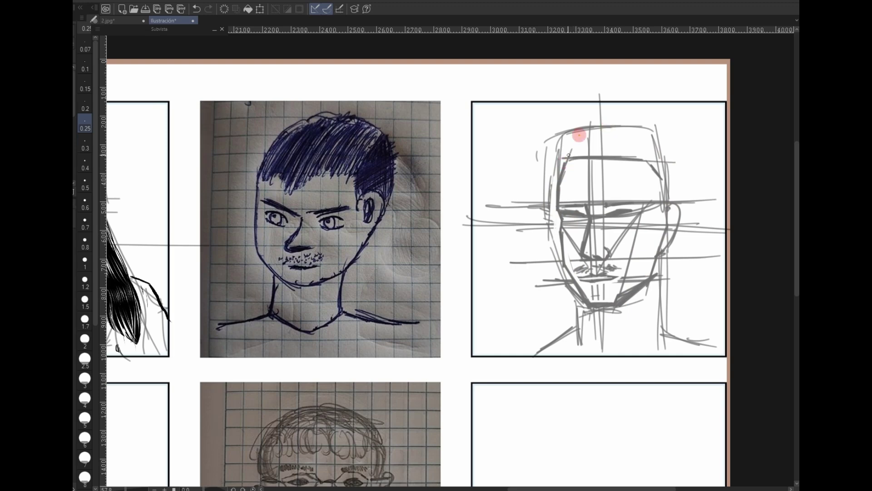
mouse_move(568, 155)
mouse_down()
mouse_move(604, 126)
mouse_move(668, 154)
mouse_move(680, 206)
mouse_up()
mouse_move(681, 206)
mouse_down()
mouse_move(678, 167)
mouse_move(571, 137)
mouse_move(678, 140)
mouse_move(681, 208)
mouse_move(664, 251)
mouse_move(659, 340)
mouse_up()
Sketch the slanting neck muscles, the throat line and the left shoulder slope.
drag(653, 287, 634, 338)
drag(647, 293, 632, 348)
drag(579, 312, 603, 346)
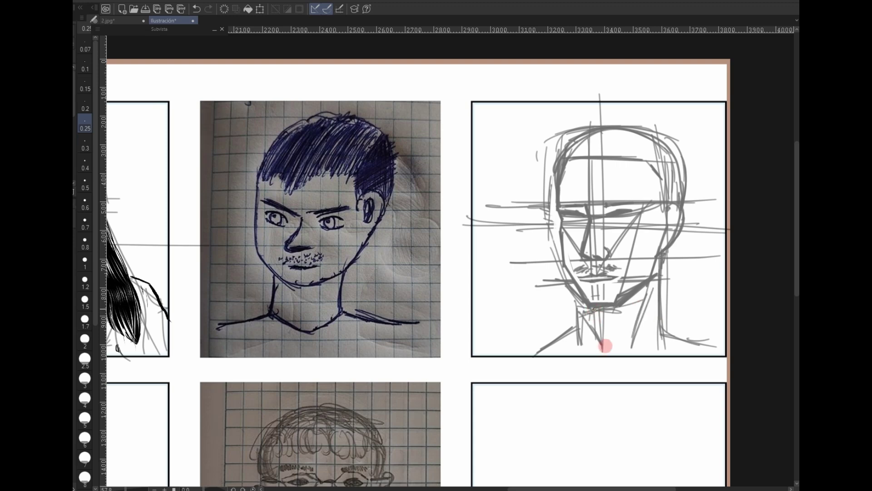
mouse_move(592, 309)
mouse_down()
mouse_move(611, 350)
mouse_move(638, 349)
mouse_up()
drag(527, 349, 551, 333)
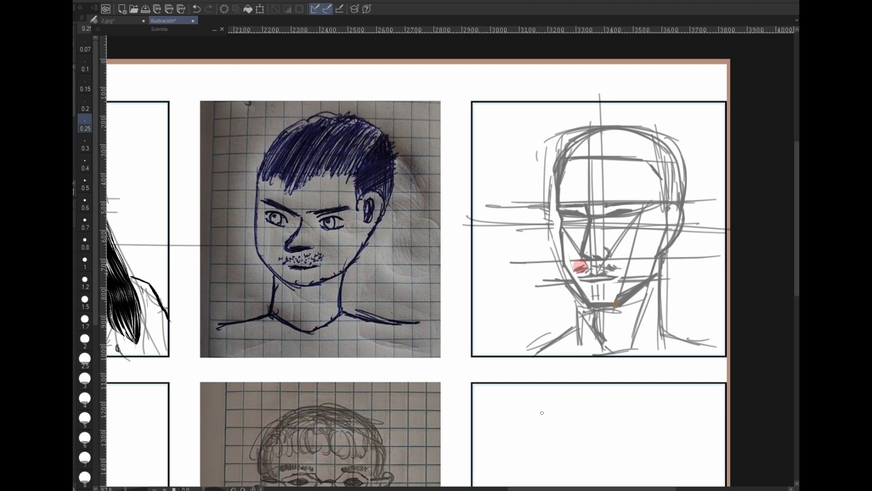
Ink the left eye, the nose and both thick eyebrows over the faded sketch with the 0.1 pen.
key(space)
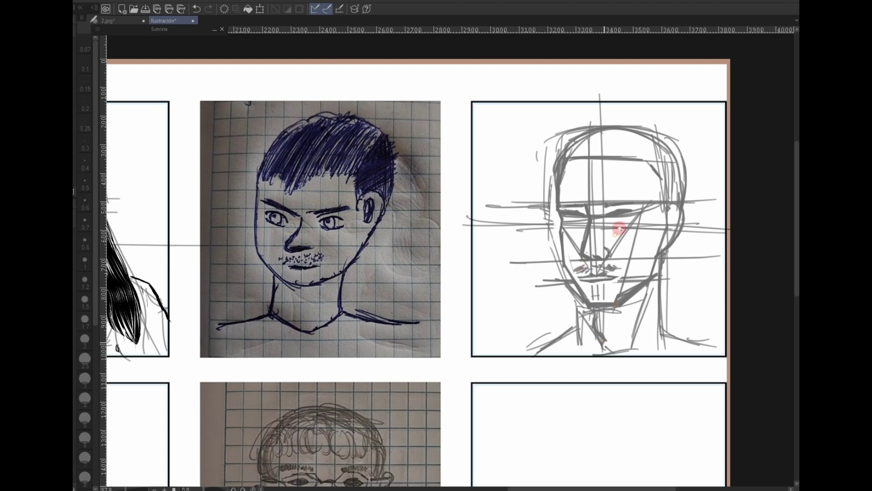
scroll(640, 227, up, 1)
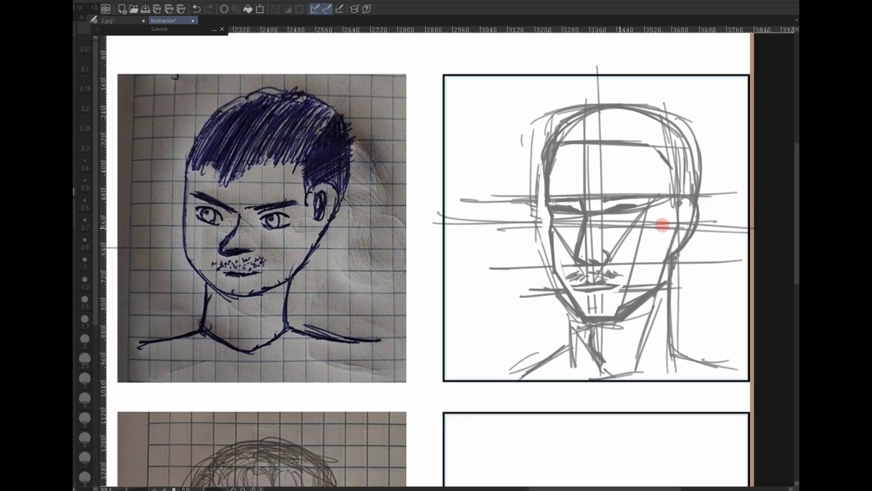
key(p)
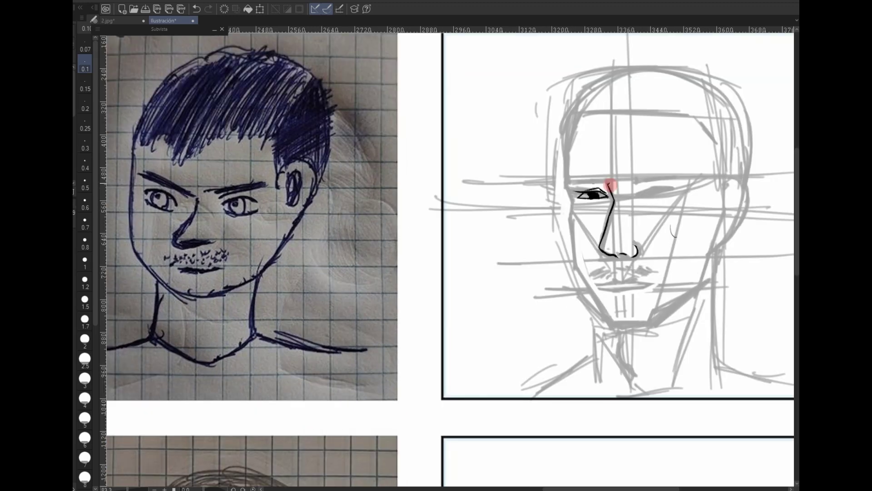
click(575, 177)
drag(571, 179, 610, 180)
click(574, 178)
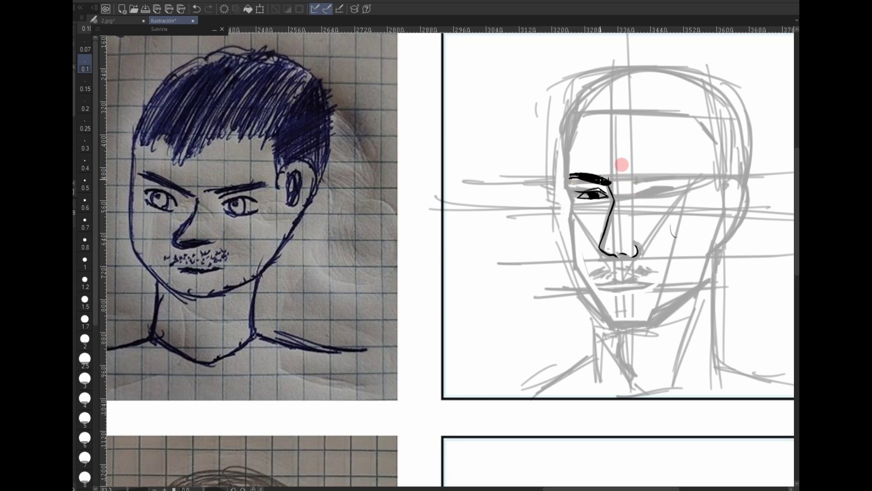
mouse_move(634, 187)
mouse_down()
mouse_move(687, 172)
mouse_move(635, 186)
mouse_up()
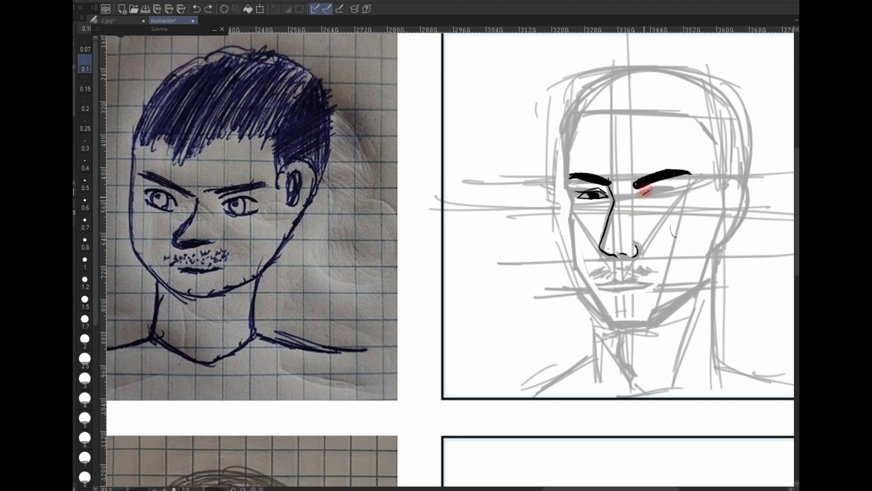
Ink the right eye and the face outline with its jaw and ear, undoing misplaced strokes.
drag(645, 192, 666, 193)
key(ctrl+z)
key(ctrl+z)
key(ctrl+z)
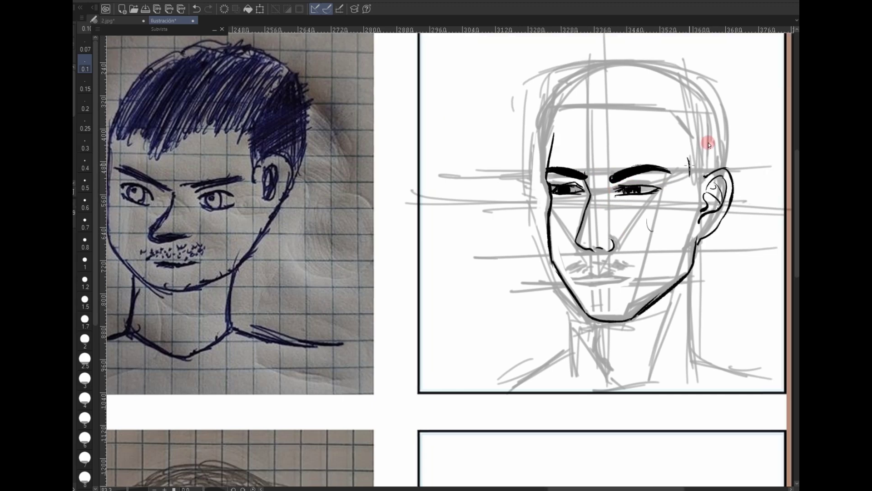
Replace the temple line with a hairline rising from the ear and curving across the forehead.
key(ctrl+z)
mouse_move(697, 194)
mouse_down()
mouse_move(710, 166)
mouse_move(695, 198)
mouse_move(694, 163)
mouse_move(671, 113)
mouse_up()
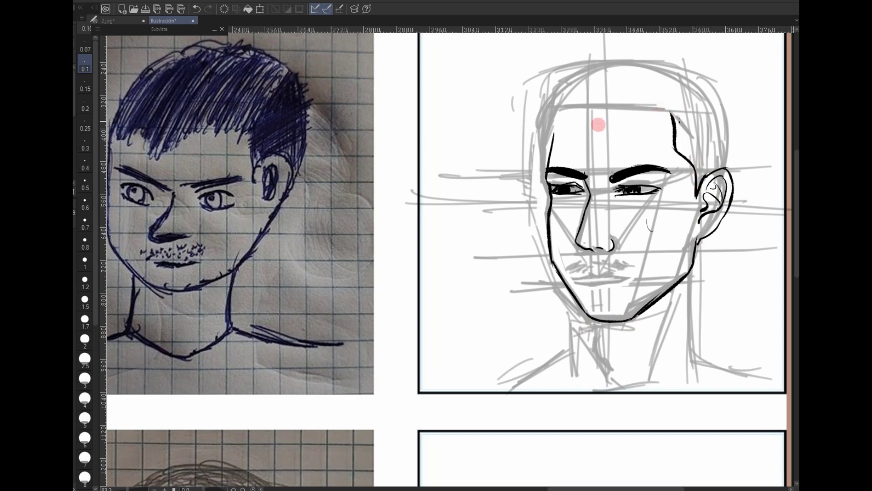
drag(599, 123, 670, 111)
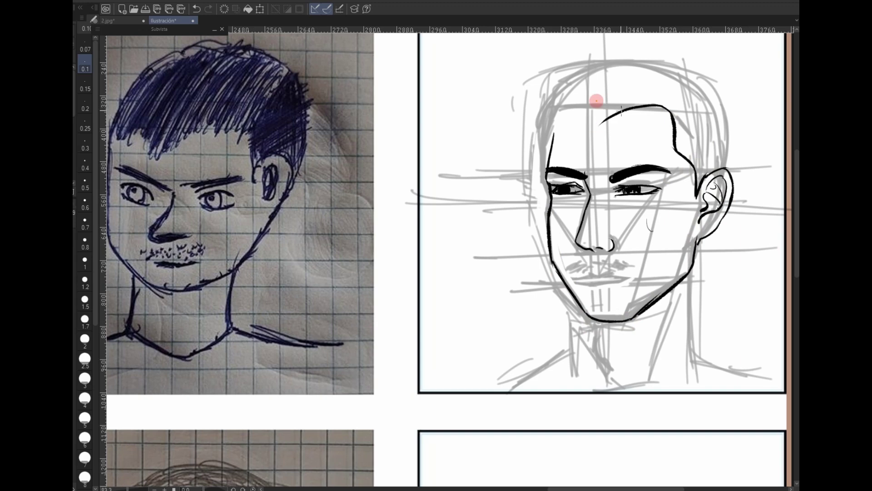
drag(596, 133, 606, 108)
drag(582, 139, 600, 107)
drag(577, 134, 590, 107)
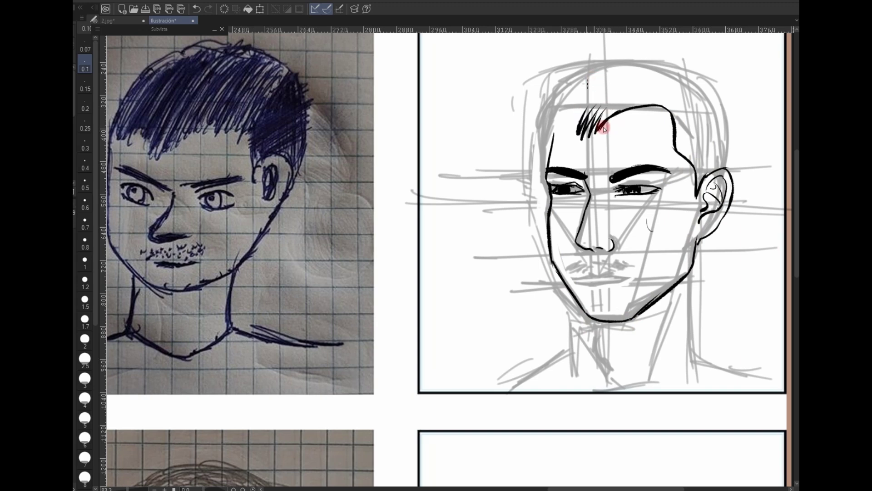
key(ctrl+z)
key(ctrl+z)
key(ctrl+z)
key(ctrl+z)
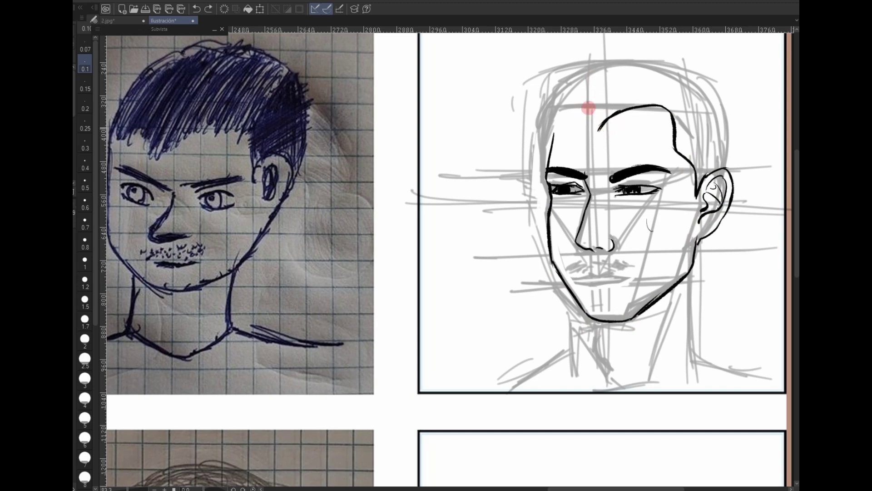
Ink the short hair as a dense black mass with tapering strands falling over the forehead.
mouse_move(599, 106)
mouse_down()
mouse_move(596, 131)
mouse_move(587, 112)
mouse_up()
mouse_move(567, 131)
mouse_down()
mouse_move(577, 109)
mouse_move(562, 119)
mouse_move(559, 109)
mouse_up()
drag(550, 146, 551, 124)
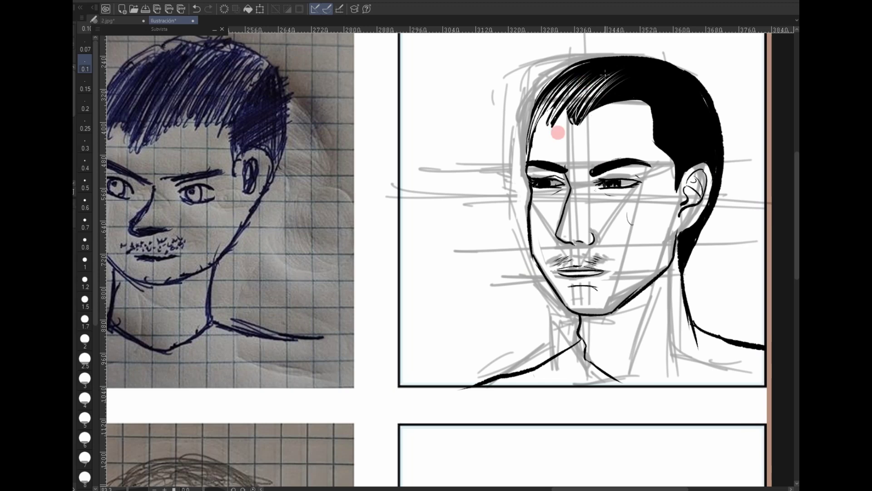
drag(556, 106, 539, 146)
drag(564, 98, 547, 139)
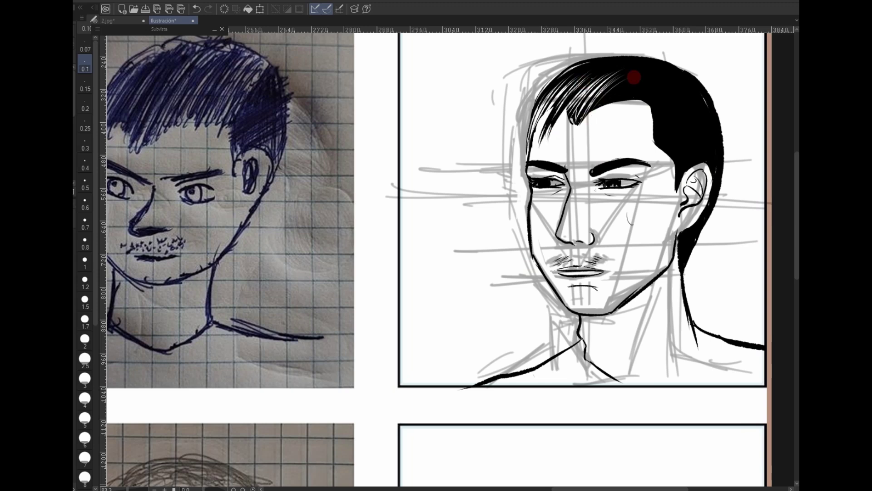
drag(574, 98, 550, 141)
mouse_move(627, 79)
mouse_down()
mouse_move(565, 138)
mouse_move(584, 126)
mouse_up()
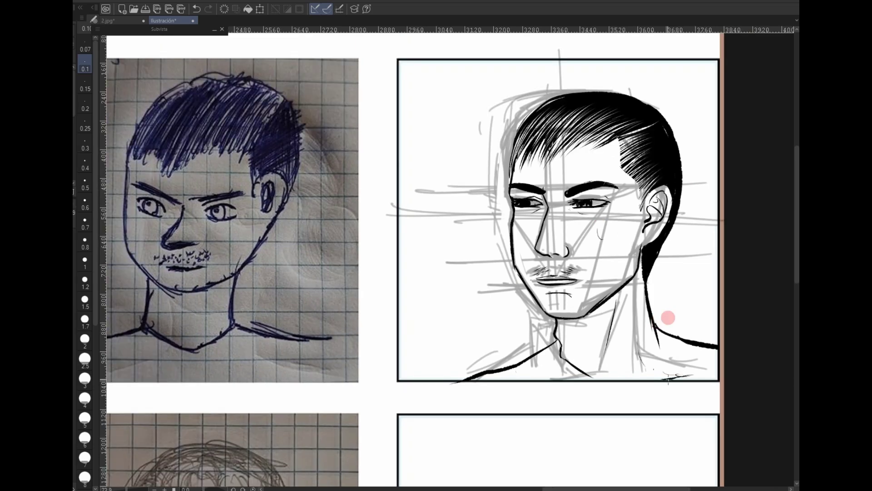
Ink the collarbone detail at the base of the neck and hide the grey construction sketch.
drag(668, 379, 677, 378)
scroll(667, 316, down, 1)
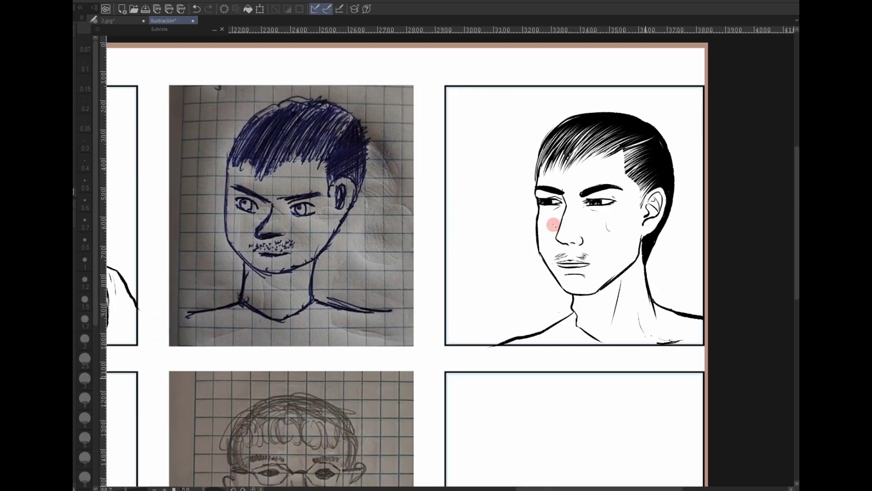
scroll(565, 232, up, 1)
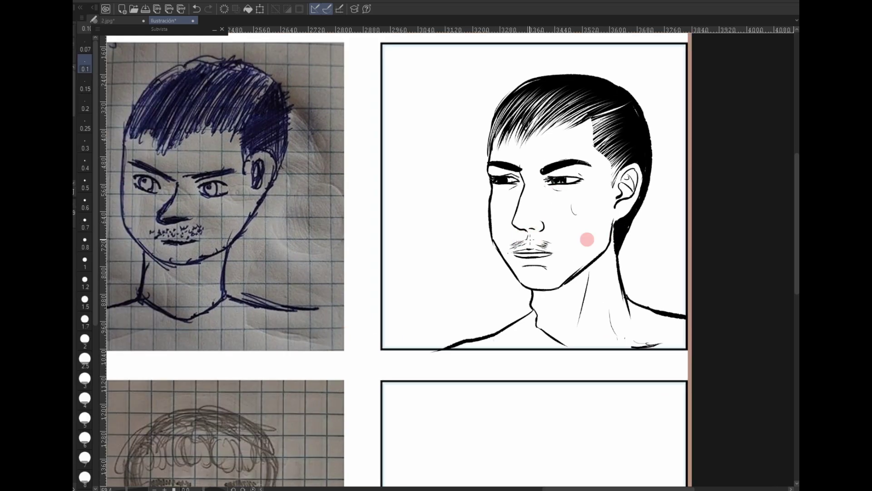
In the empty frame beside the capped boy, draw a horizontal shoulder guideline and a vertical centre axis with the 0.25 sketch brush.
scroll(534, 233, down, 3)
drag(313, 291, 646, 119)
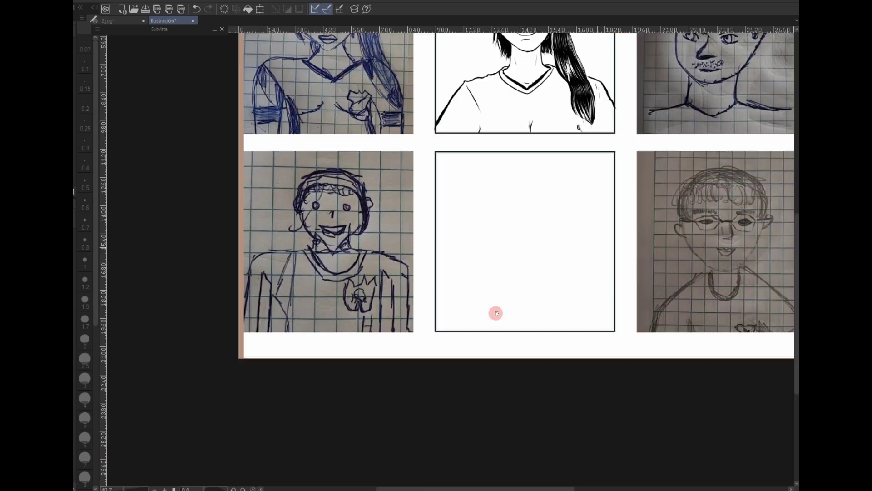
scroll(487, 245, up, 1)
scroll(519, 325, up, 3)
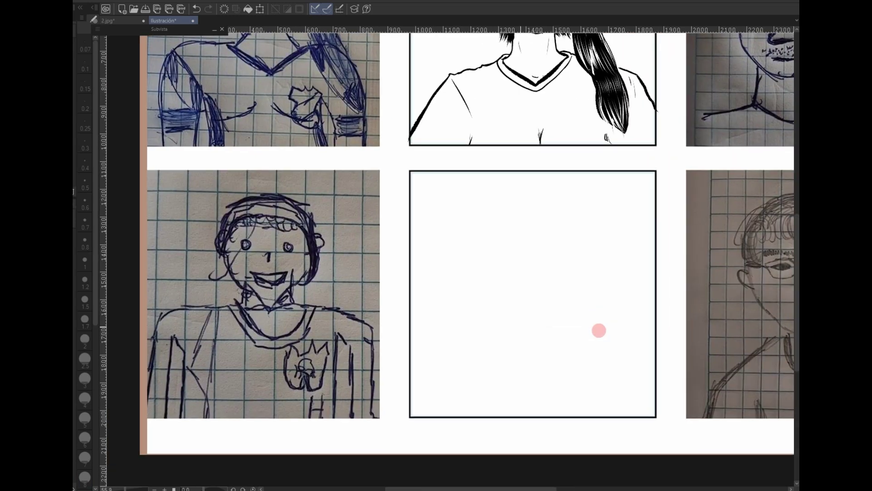
key(p)
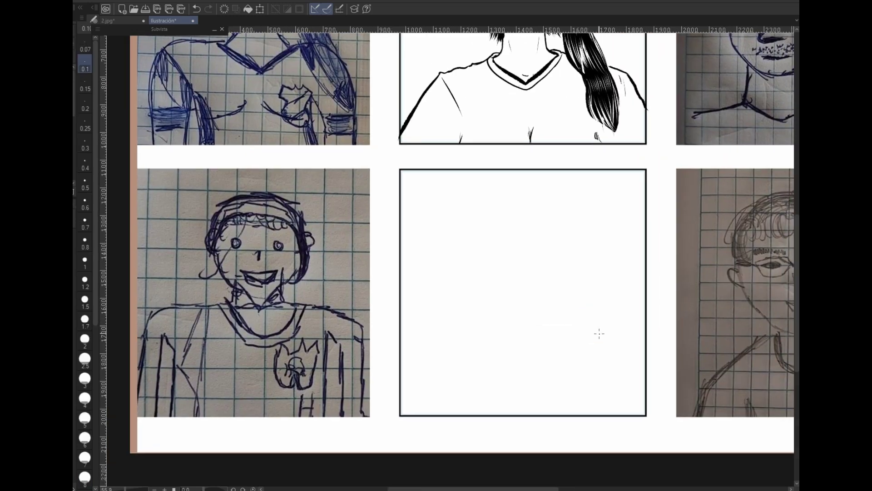
key(p)
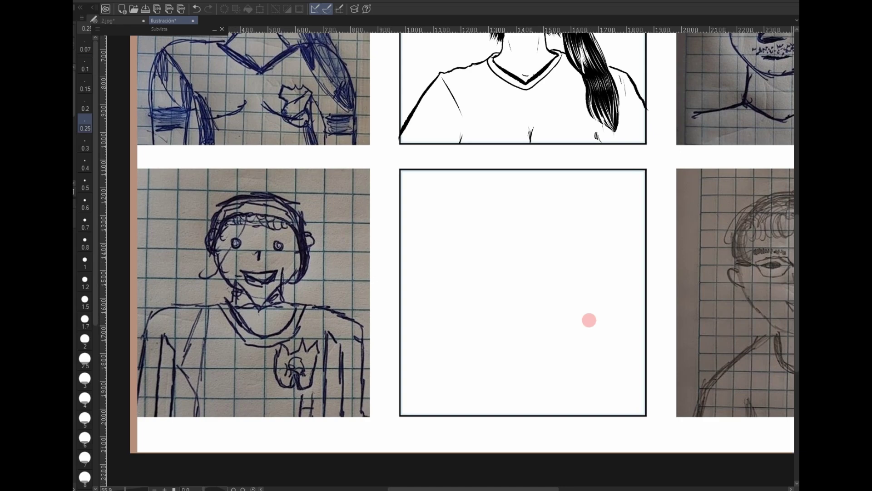
drag(544, 288, 537, 286)
drag(381, 298, 670, 301)
drag(522, 163, 526, 438)
Sketch the boy's flat crown and tapering head sides, plus the collar line and left shoulder slope.
drag(468, 211, 561, 204)
drag(471, 230, 488, 280)
drag(566, 202, 547, 286)
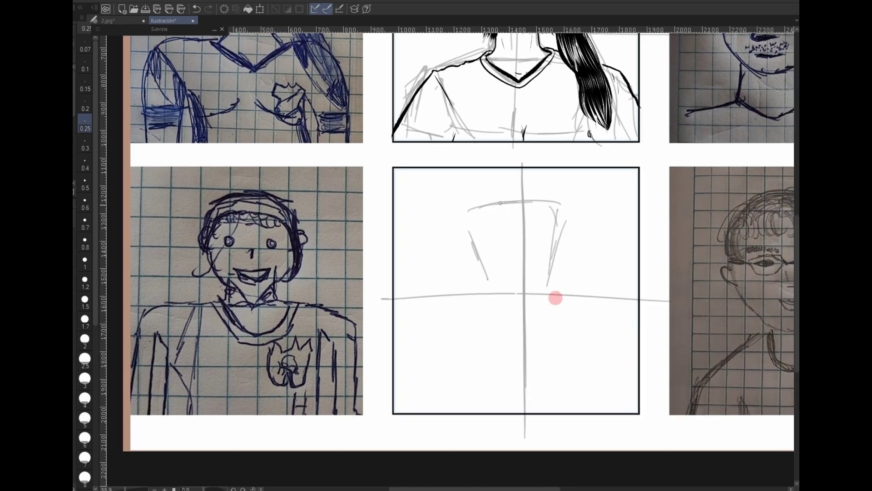
drag(485, 323, 551, 323)
mouse_move(494, 319)
mouse_down()
mouse_move(448, 341)
mouse_move(423, 340)
mouse_up()
Add the boy's eye and lower-face guidelines, and sketch his right ear and the cap over his forehead.
drag(449, 241, 576, 239)
drag(470, 286, 574, 282)
drag(568, 246, 560, 269)
drag(470, 211, 569, 225)
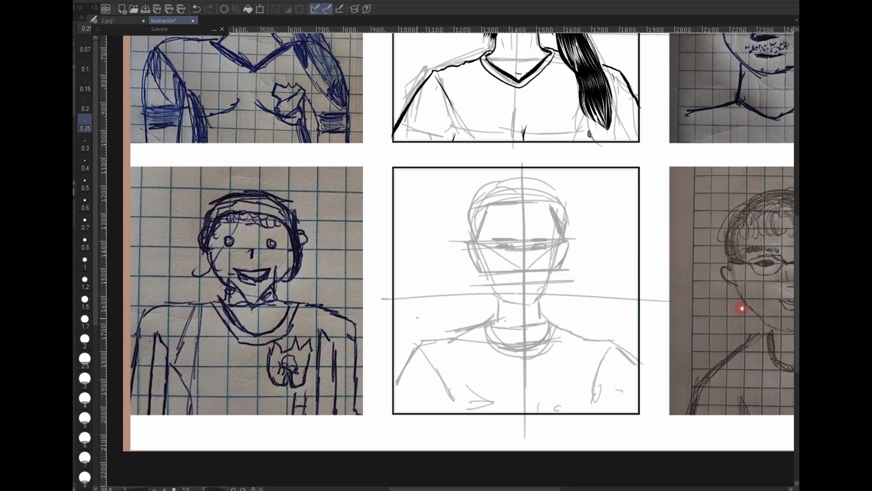
Ink the capped boy's thick eyebrows and both eyes over the sketch with the 0.07 pen.
key(p)
scroll(580, 245, up, 5)
mouse_move(508, 230)
mouse_down()
mouse_move(478, 231)
mouse_move(517, 233)
mouse_up()
key([)
mouse_move(398, 234)
mouse_down()
mouse_move(449, 236)
mouse_move(440, 252)
mouse_up()
drag(479, 253, 512, 246)
drag(490, 245, 499, 250)
drag(421, 248, 428, 252)
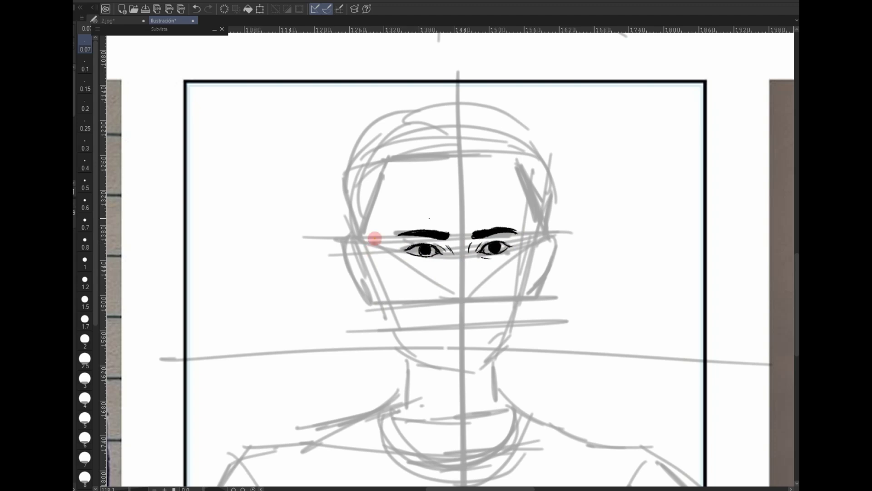
Ink the capped boy's face contour down to the chin, plus his nose and slightly open mouth.
drag(374, 222, 387, 302)
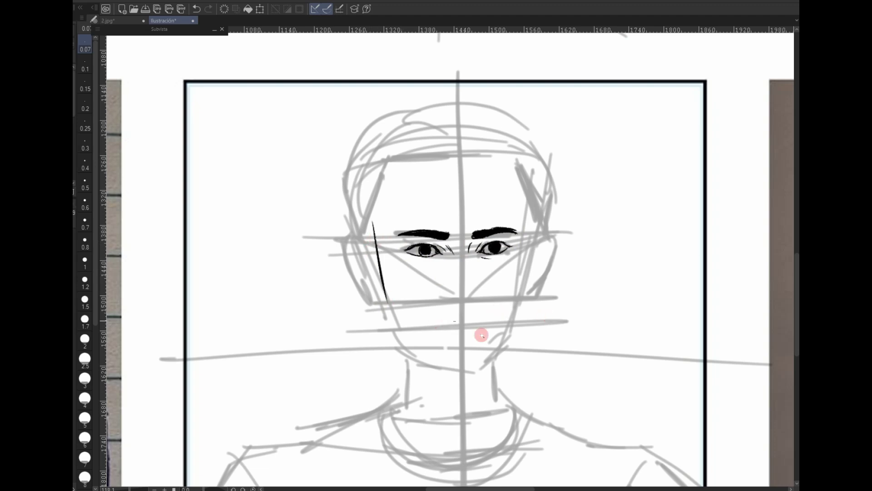
mouse_move(547, 320)
mouse_down()
mouse_move(563, 304)
mouse_move(555, 278)
mouse_up()
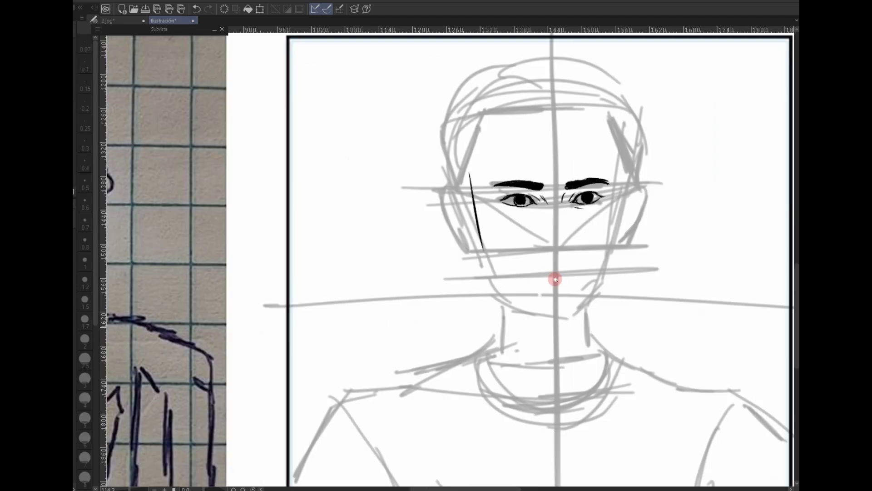
scroll(549, 228, down, 3)
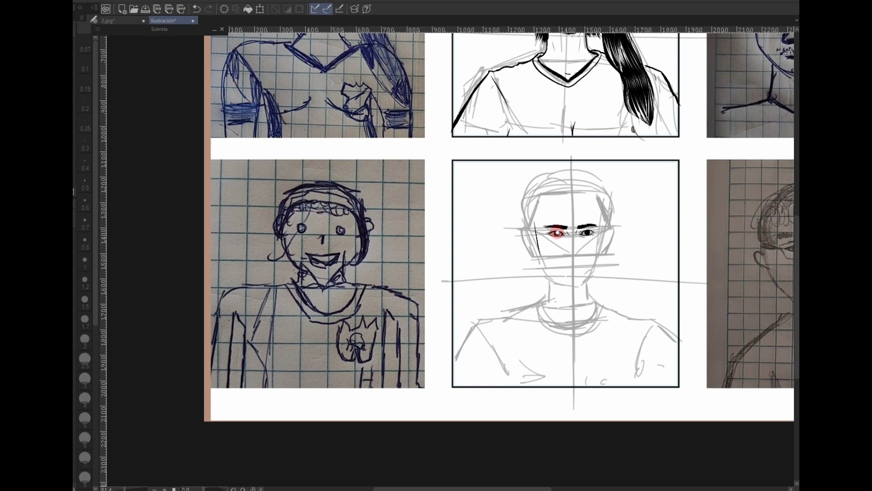
scroll(556, 233, up, 1)
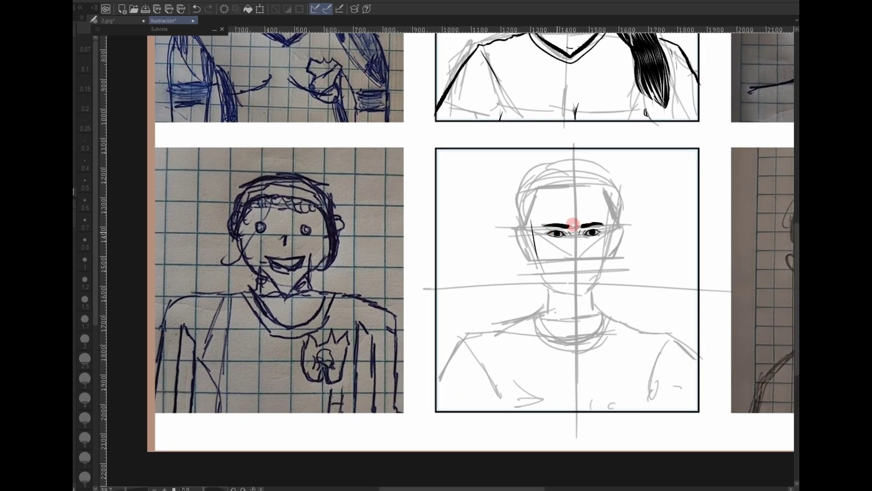
scroll(545, 250, up, 1)
scroll(595, 229, up, 1)
drag(576, 255, 582, 262)
mouse_move(590, 253)
mouse_down()
mouse_move(566, 277)
mouse_move(597, 271)
mouse_up()
drag(565, 275, 596, 273)
drag(623, 216, 590, 305)
drag(532, 261, 589, 305)
Ink both ears and the curved hairline at each side of the forehead.
drag(624, 216, 619, 253)
drag(525, 215, 530, 251)
drag(544, 179, 527, 215)
drag(605, 180, 636, 247)
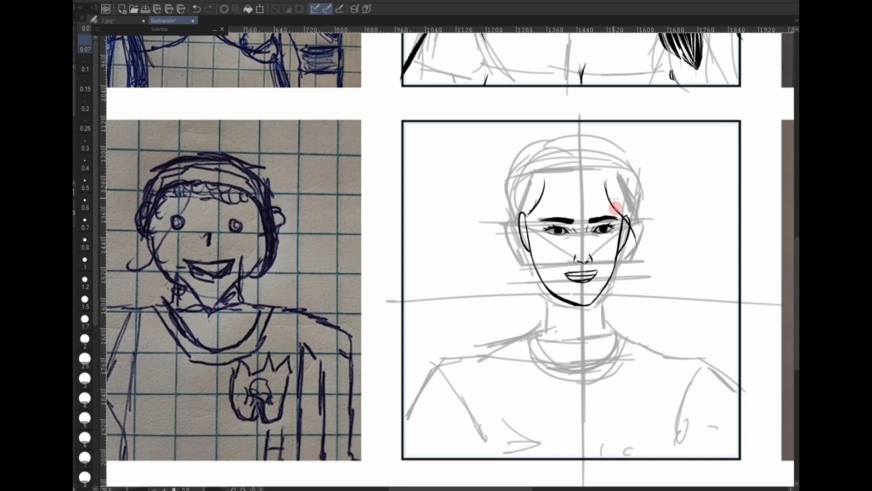
Ink solid black hair with a bow and loose side strands, plus the neck, shoulders and double round collar.
mouse_move(615, 208)
mouse_down()
mouse_move(564, 145)
mouse_move(615, 201)
mouse_move(533, 343)
mouse_move(419, 427)
mouse_up()
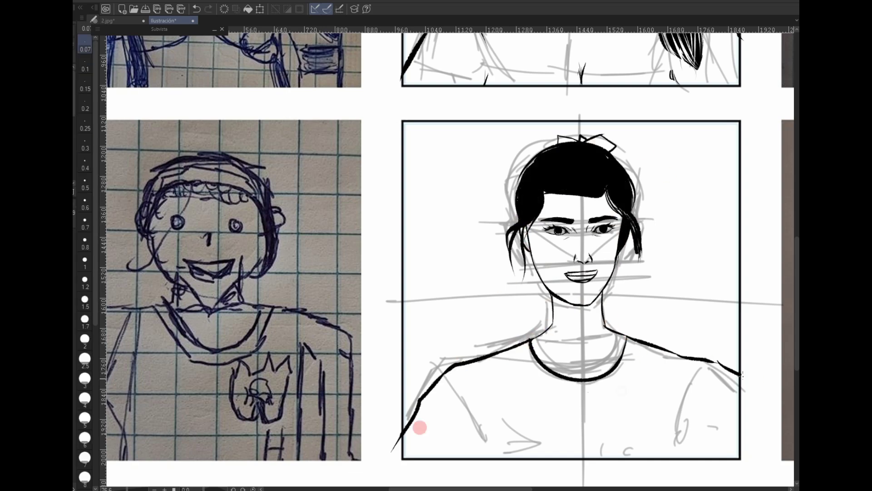
scroll(419, 427, down, 2)
drag(570, 306, 495, 309)
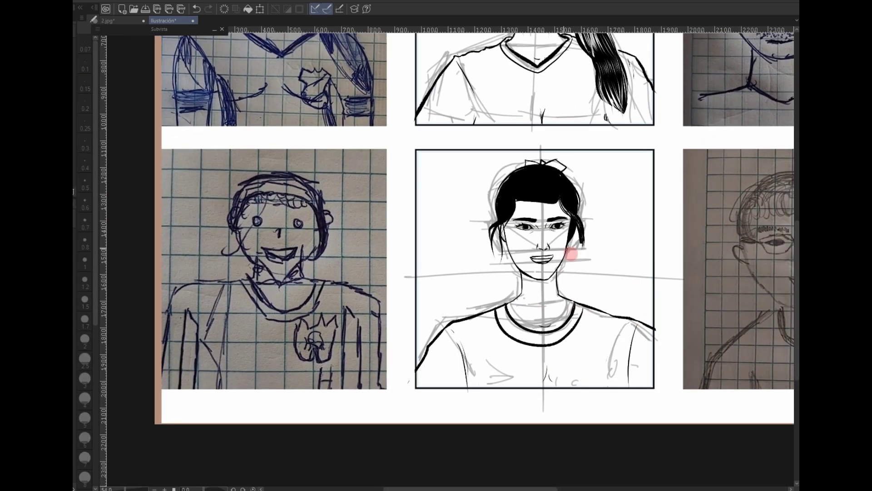
Break up the solid black hair and fringe with fine white strand highlights.
scroll(571, 255, up, 1)
scroll(570, 255, down, 1)
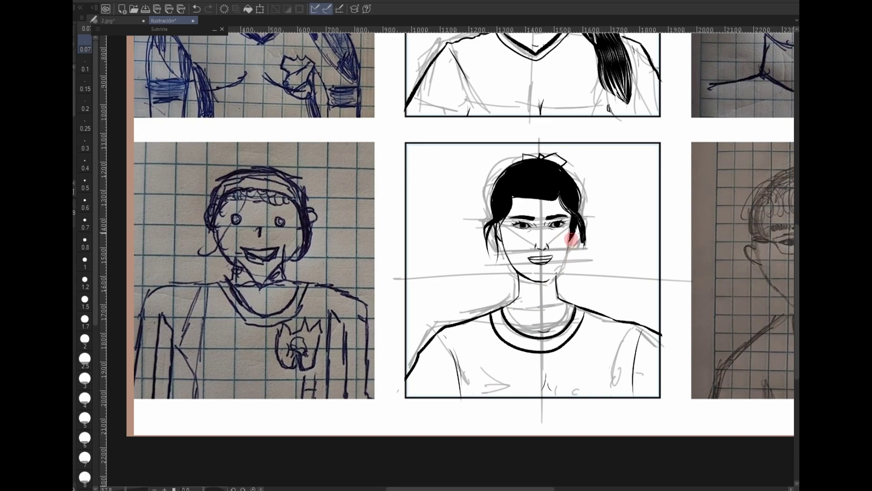
key(ctrl+z)
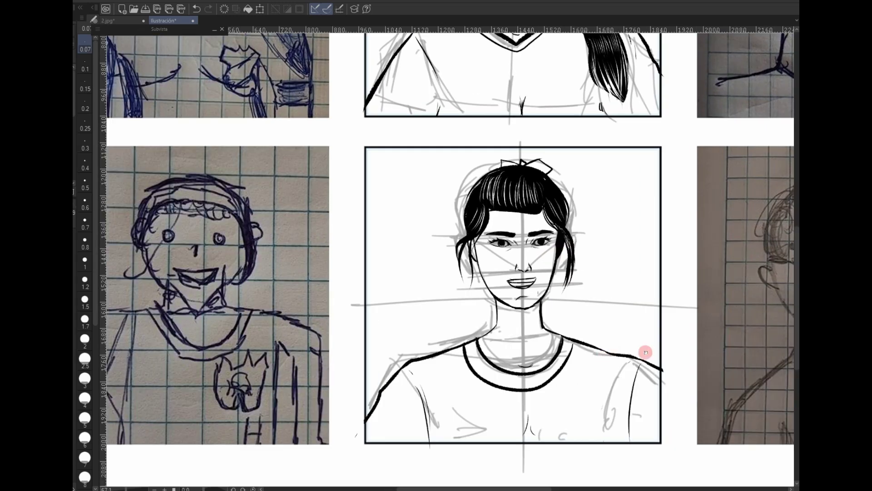
scroll(646, 353, down, 1)
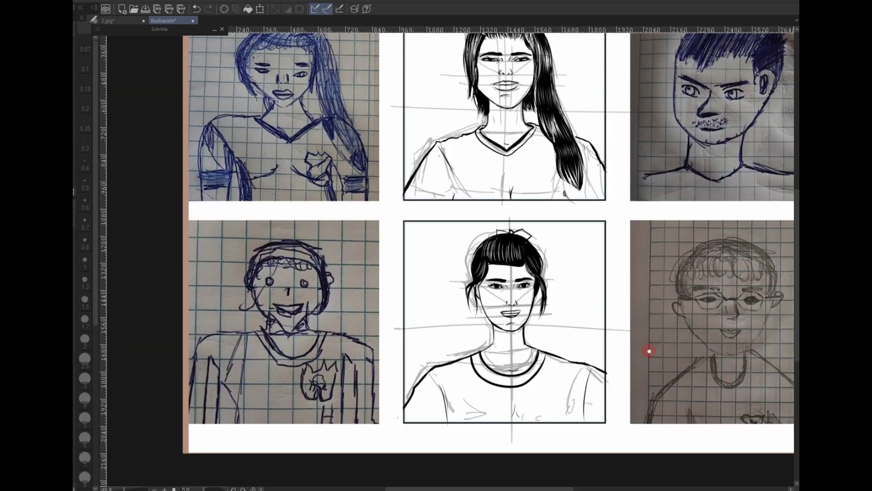
In the empty frame beside the boy with glasses, sketch a vertical centre axis and a horizontal shoulder guideline.
drag(649, 351, 378, 368)
scroll(511, 304, down, 2)
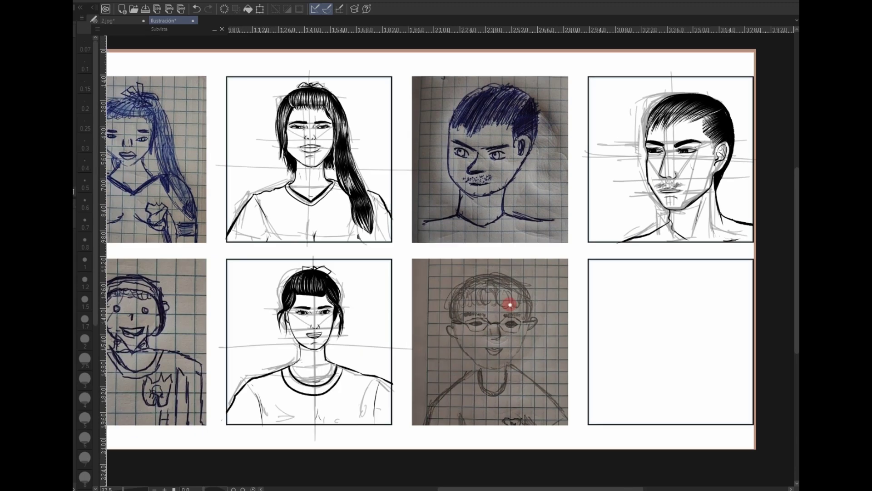
drag(522, 314, 527, 310)
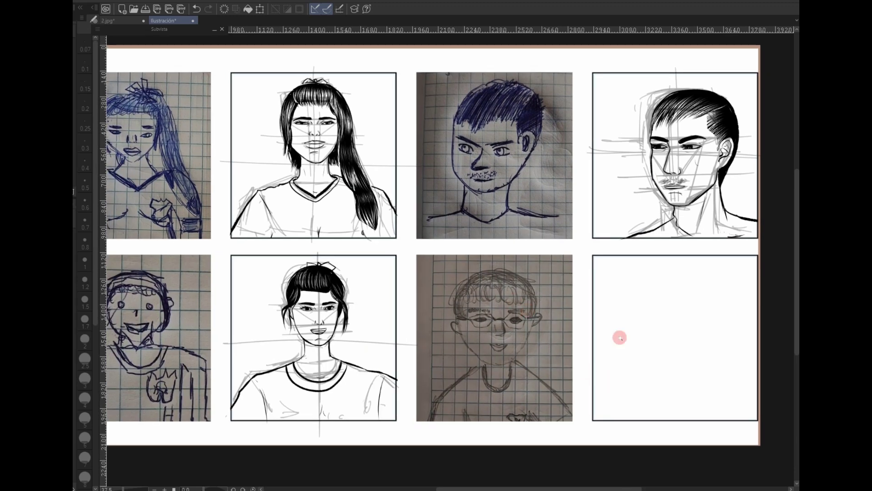
drag(590, 363, 588, 360)
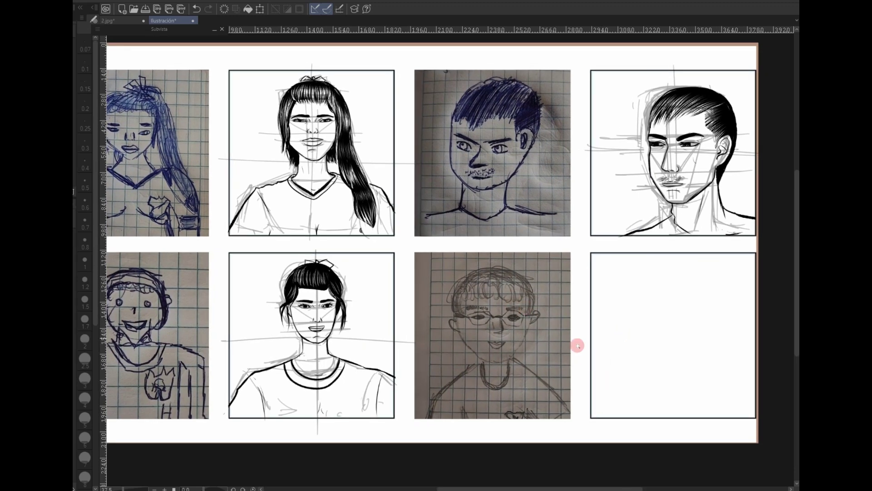
drag(740, 359, 682, 348)
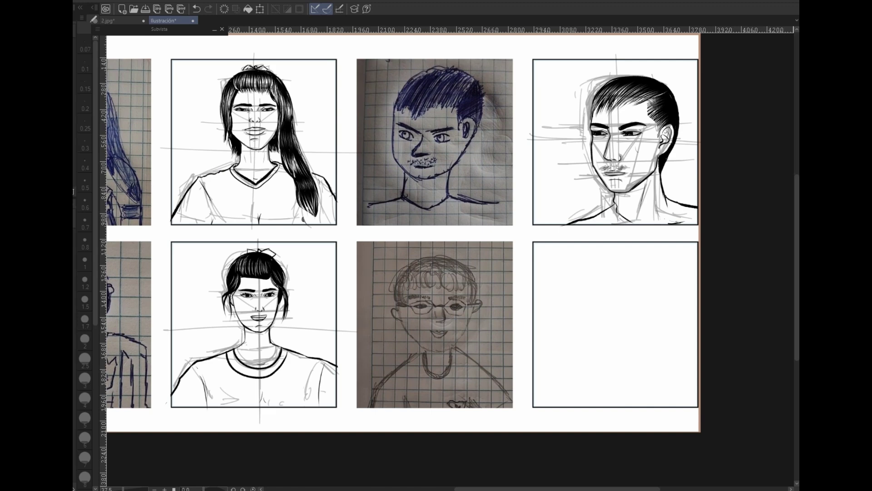
drag(572, 344, 674, 345)
drag(674, 345, 644, 333)
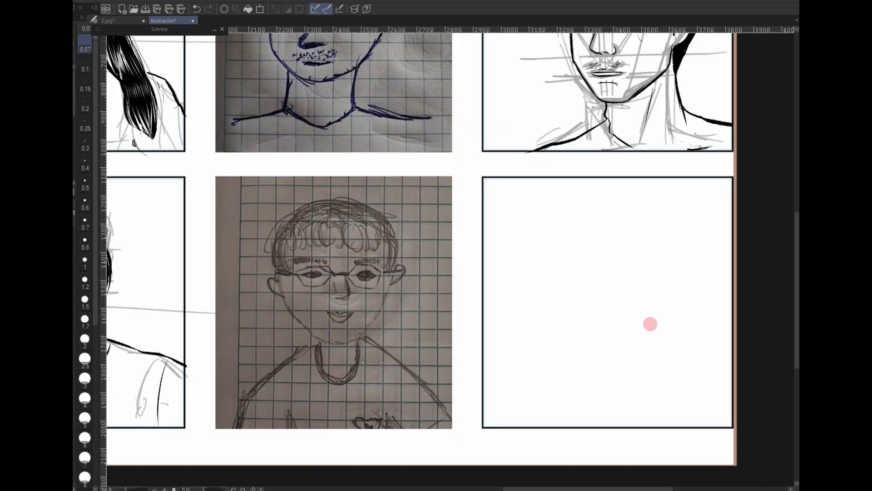
scroll(551, 294, right, 1)
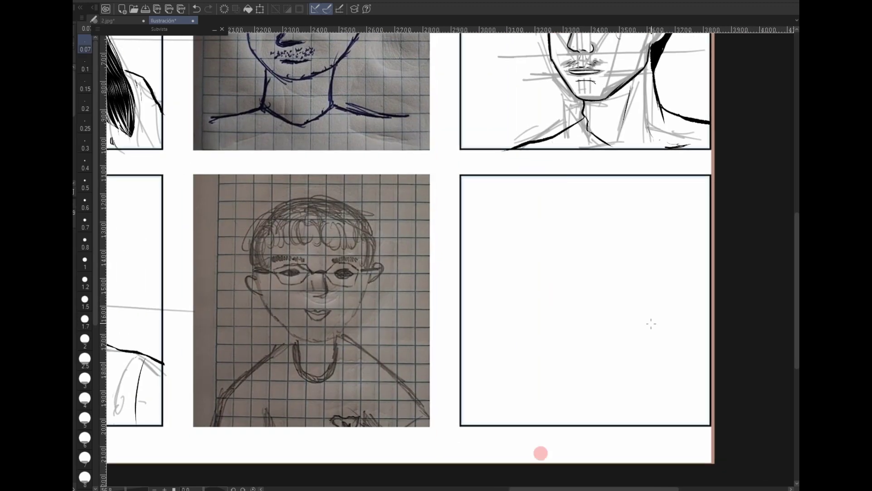
drag(650, 324, 625, 320)
drag(556, 168, 563, 429)
drag(425, 289, 688, 300)
Sketch the rounded head outline, the eye and mouth guidelines, and the ear of the boy with glasses.
drag(561, 184, 555, 330)
drag(487, 259, 623, 255)
drag(523, 312, 602, 307)
drag(616, 256, 607, 283)
Sketch the boy's sloping shoulders and round collar, and rough in the glasses over his eye line.
mouse_move(537, 330)
mouse_down()
mouse_move(577, 336)
mouse_move(439, 394)
mouse_up()
drag(579, 328, 670, 352)
drag(528, 338, 585, 336)
scroll(545, 263, up, 3)
drag(566, 264, 624, 283)
Ink the eyes and both ears of the boy with glasses using the 0.07 pen.
click(84, 45)
drag(524, 287, 540, 285)
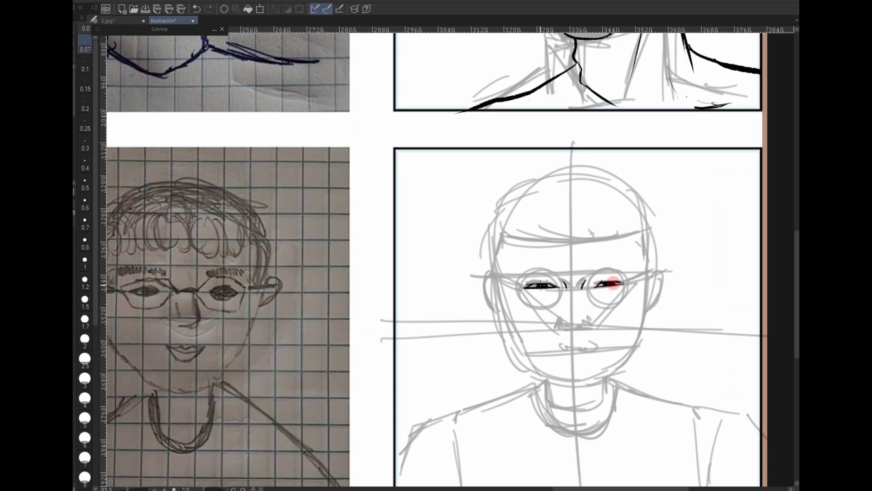
mouse_move(613, 283)
mouse_down()
mouse_move(615, 275)
mouse_move(565, 327)
mouse_move(584, 379)
mouse_move(647, 309)
mouse_up()
drag(647, 271, 648, 300)
drag(495, 271, 501, 305)
Ink the angular glasses frame with its temples and the bridge across the nose.
drag(496, 273, 519, 284)
mouse_move(564, 302)
mouse_down()
mouse_move(592, 300)
mouse_move(545, 282)
mouse_up()
drag(596, 291, 609, 290)
Ink the boy's dense curly hair and round-collared shirt, and hide the grey construction sketches.
mouse_move(613, 279)
mouse_down()
mouse_move(666, 273)
mouse_move(604, 288)
mouse_move(672, 273)
mouse_move(554, 292)
mouse_move(556, 303)
mouse_move(525, 278)
mouse_move(498, 295)
mouse_move(672, 218)
mouse_move(627, 210)
mouse_up()
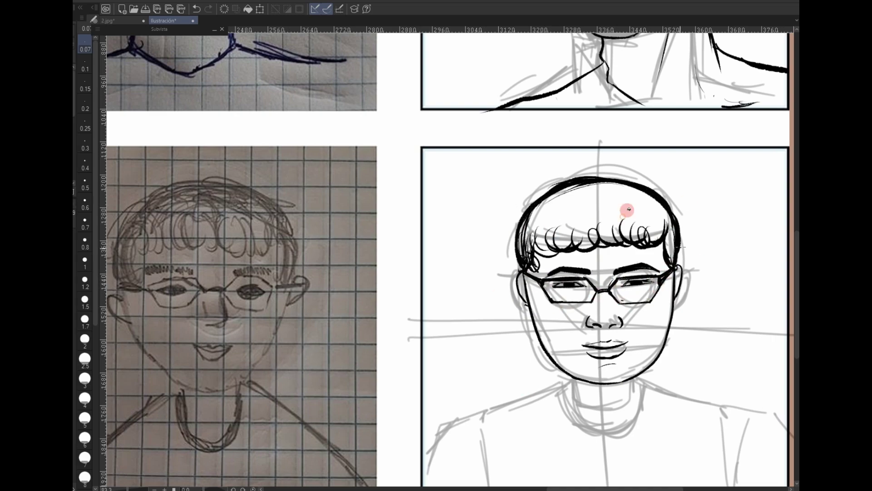
click(629, 210)
mouse_move(538, 225)
mouse_down()
mouse_move(588, 238)
mouse_move(636, 191)
mouse_up()
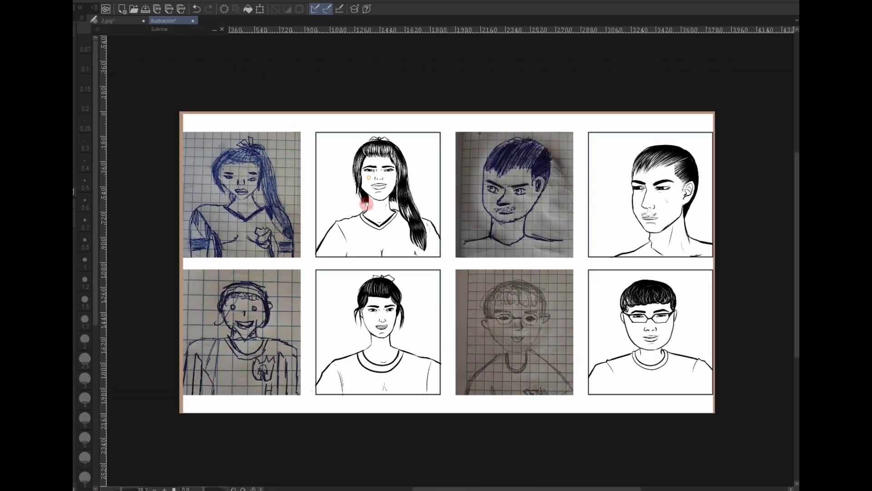
Compare the four inked portraits with the original pen drawings, focusing on the ponytailed woman.
drag(562, 246, 545, 248)
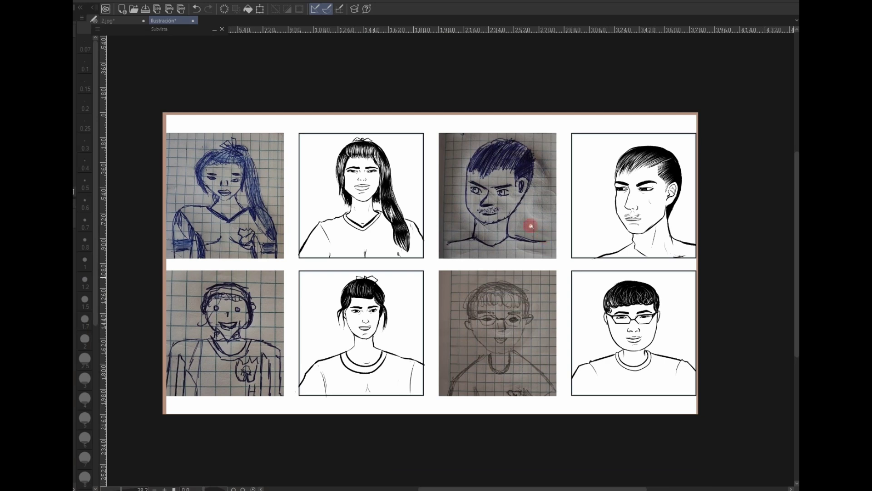
scroll(347, 178, up, 4)
drag(368, 319, 545, 365)
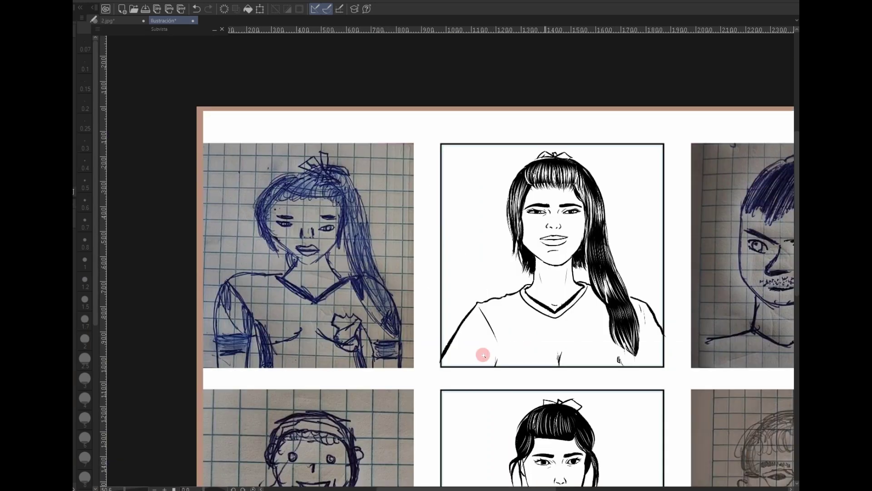
scroll(527, 228, up, 1)
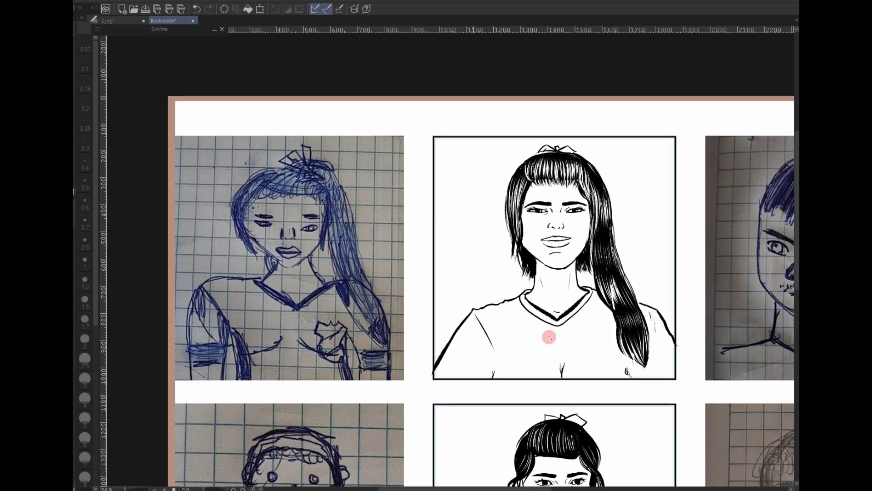
scroll(582, 336, down, 2)
drag(419, 410, 312, 357)
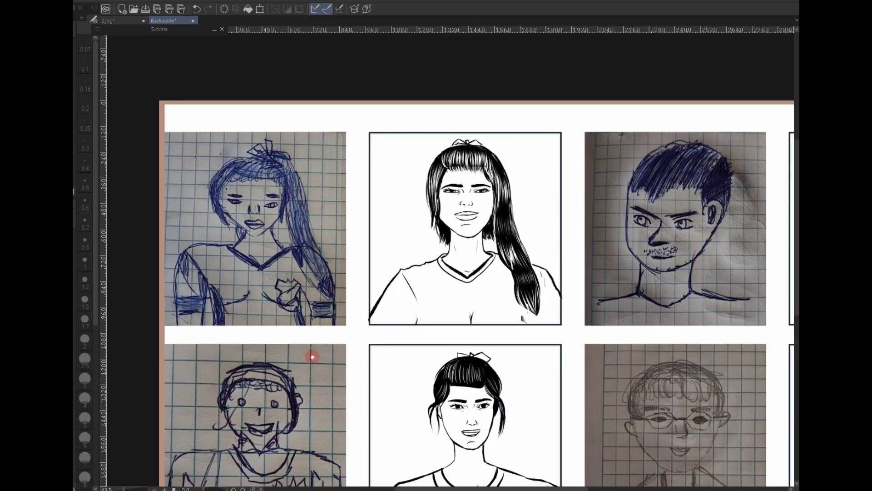
scroll(313, 357, down, 2)
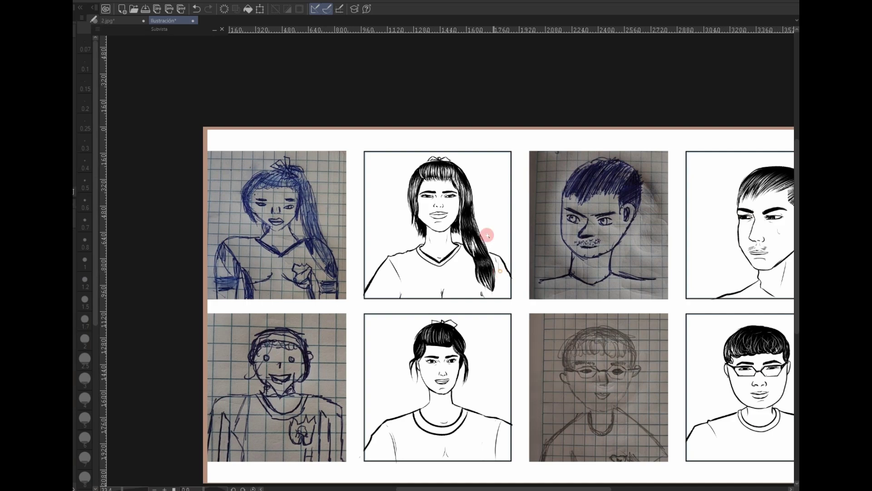
scroll(537, 316, up, 2)
drag(507, 269, 542, 307)
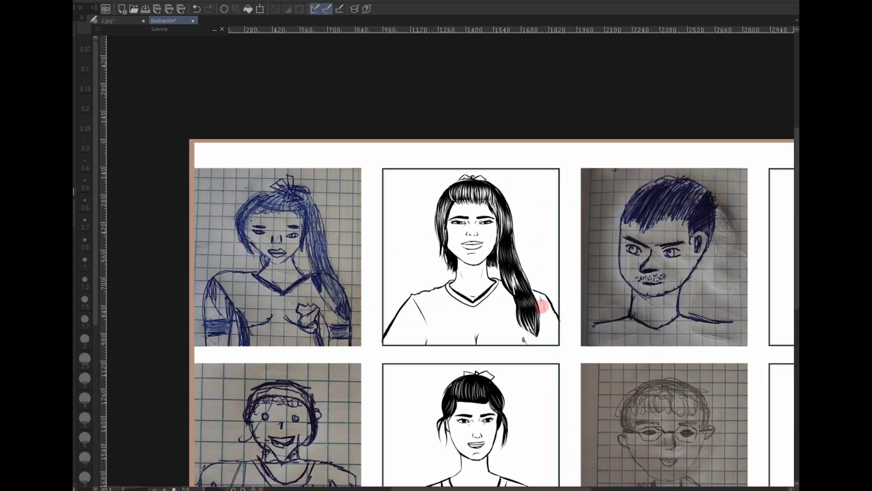
key(ctrl+plus)
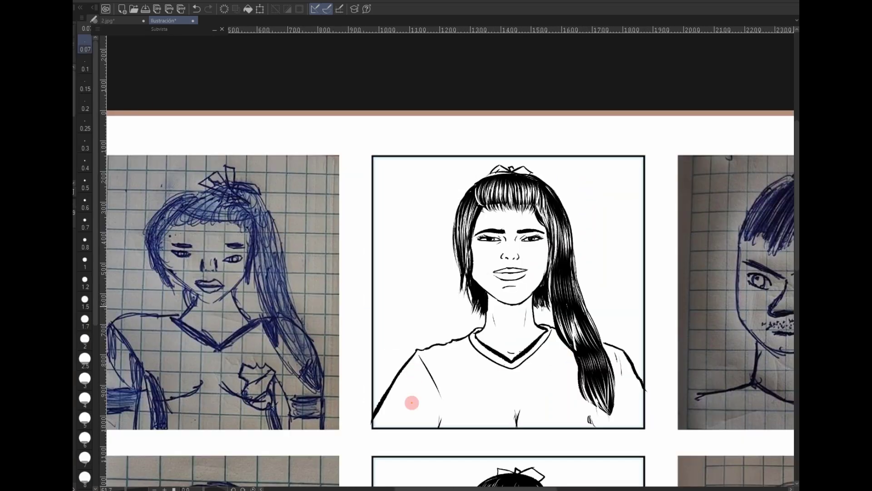
Add thin fold lines to both sleeves and the lower shirt of the ponytailed woman.
drag(408, 415, 405, 410)
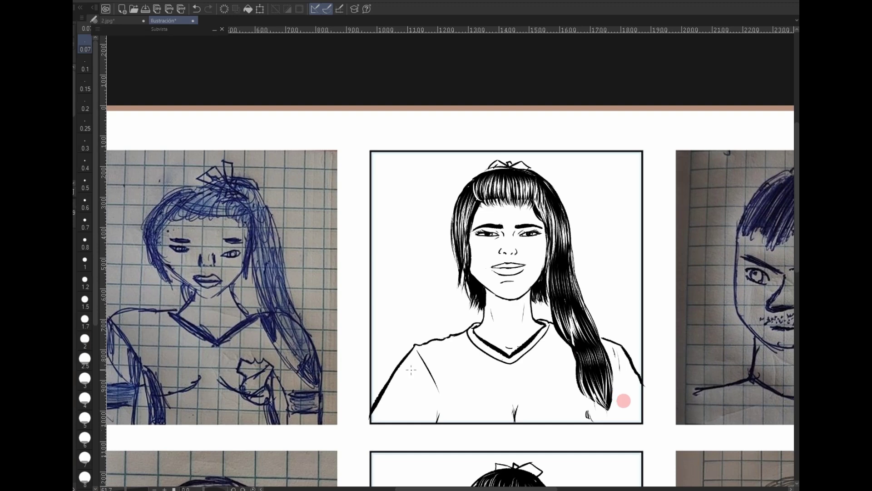
mouse_move(412, 377)
mouse_down()
mouse_move(407, 399)
mouse_move(391, 400)
mouse_up()
drag(625, 382, 639, 407)
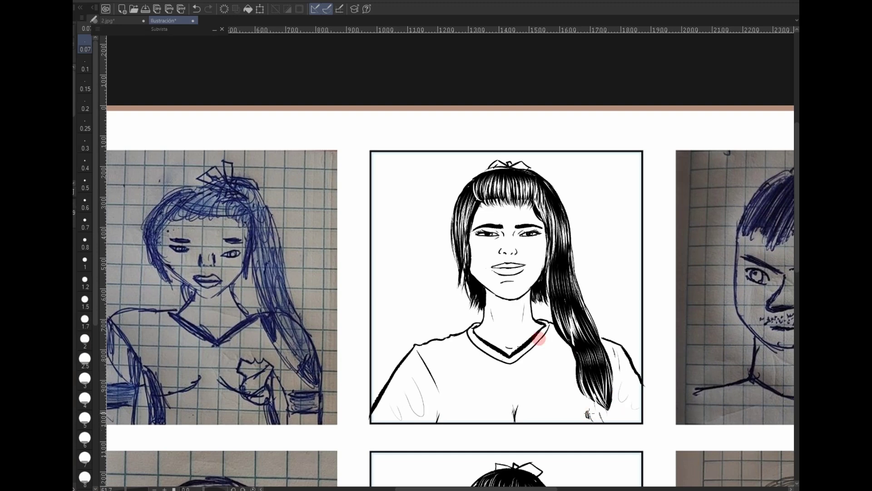
scroll(593, 359, up, 1)
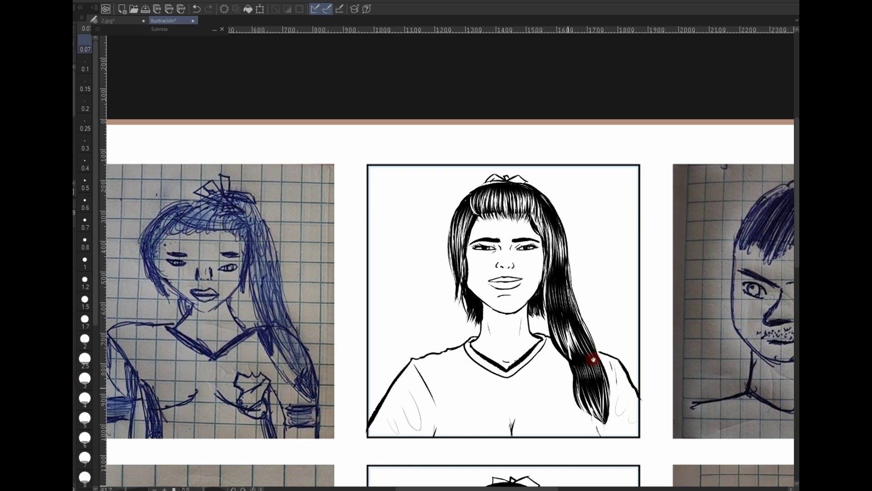
drag(593, 360, 581, 351)
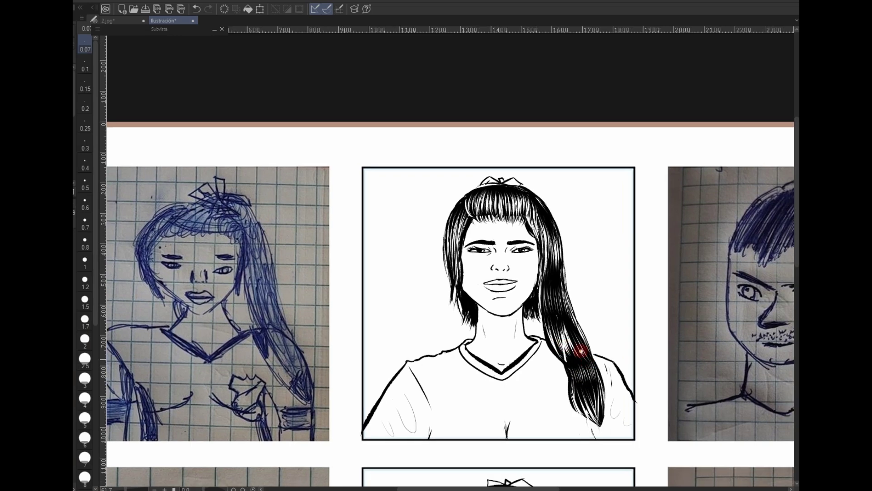
scroll(581, 351, down, 3)
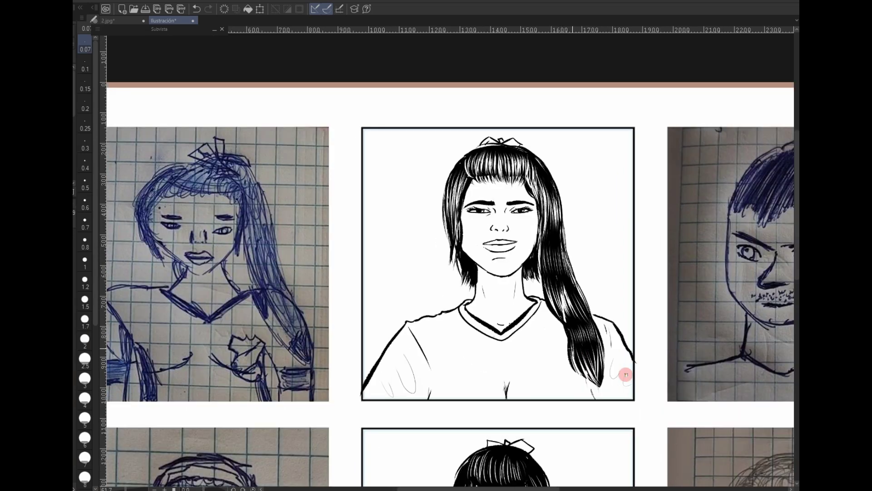
Compare the four inked portraits with the original drawings beside them, checking each figure up close and then the whole sheet.
scroll(589, 355, down, 2)
drag(531, 359, 427, 348)
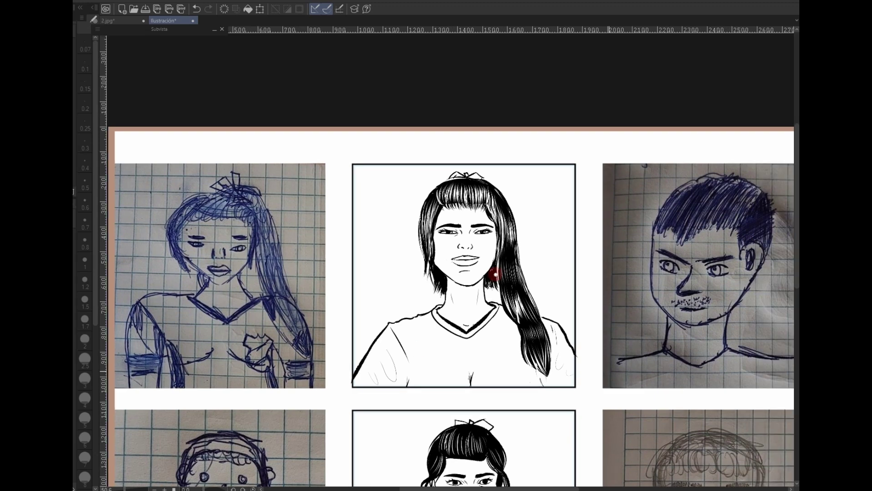
scroll(488, 270, up, 4)
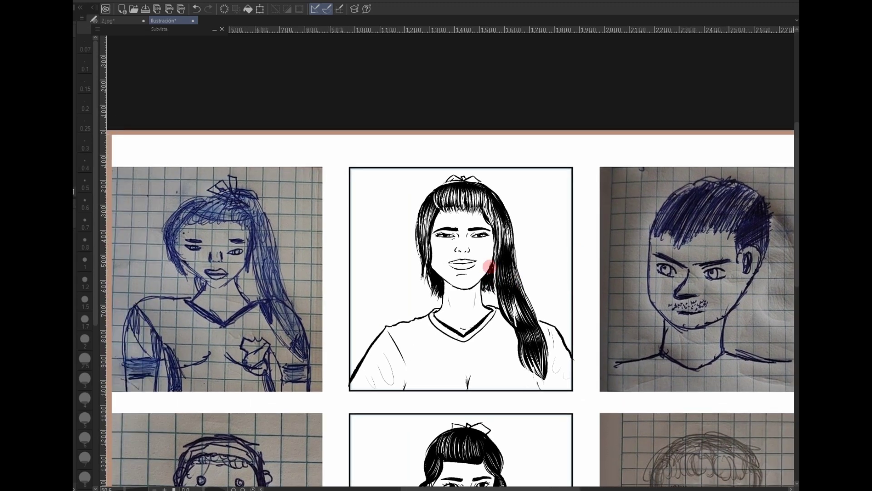
key(p)
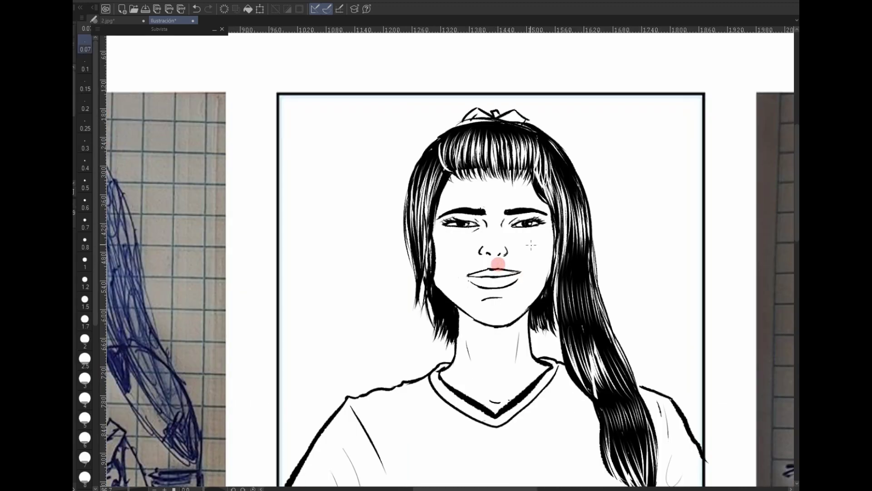
click(593, 327)
click(325, 334)
drag(546, 271, 516, 229)
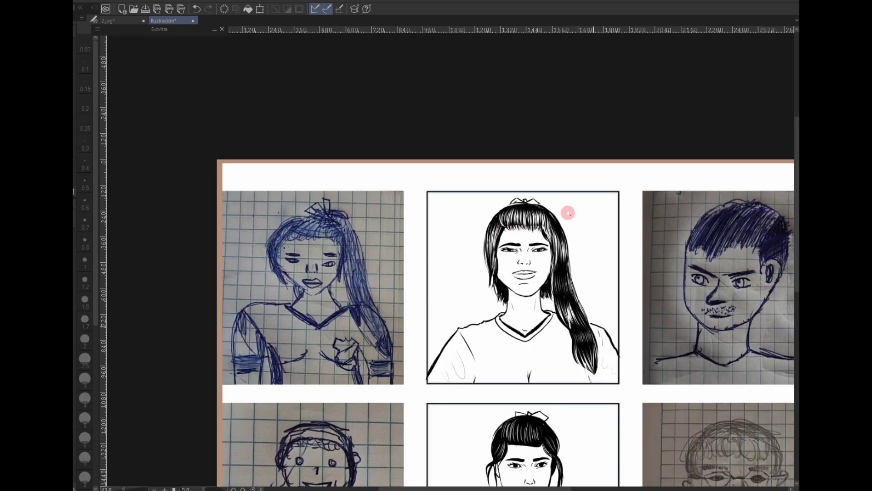
drag(645, 298, 259, 280)
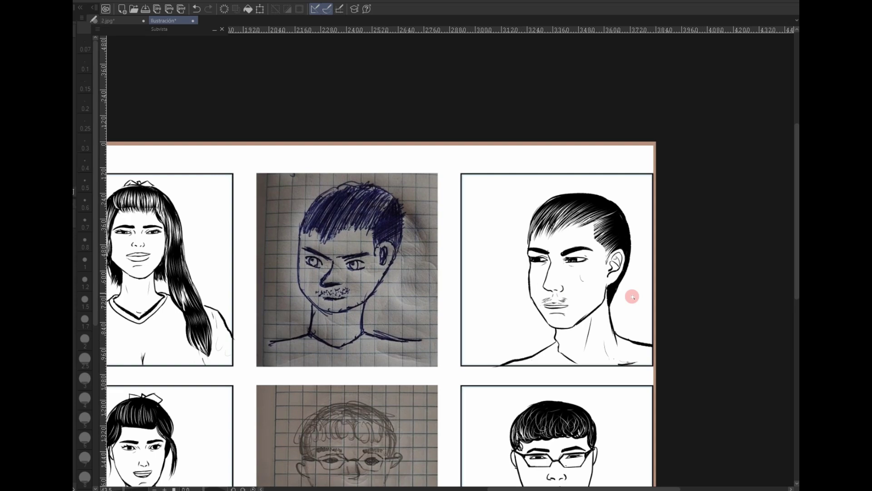
scroll(486, 376, up, 2)
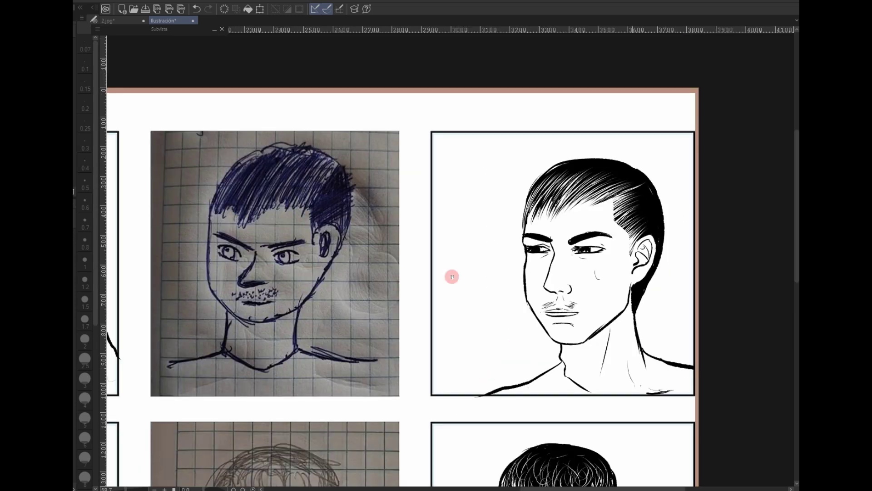
drag(483, 260, 745, 62)
scroll(566, 273, down, 3)
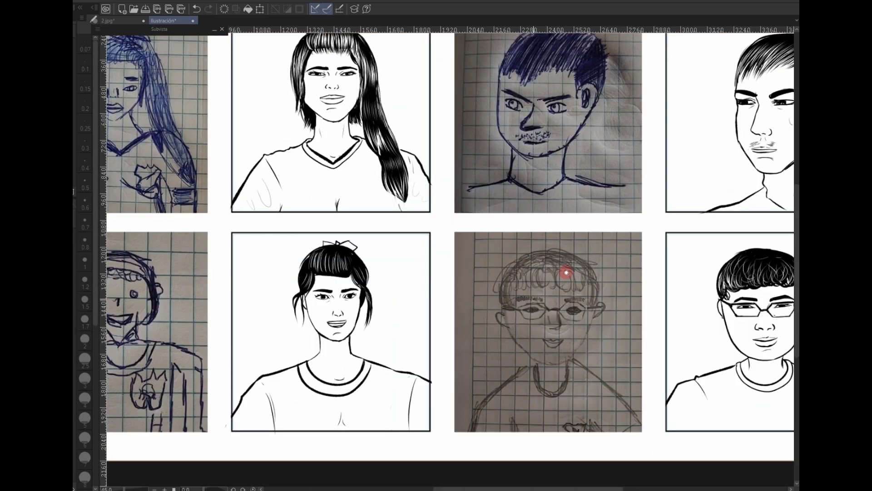
drag(467, 355, 552, 285)
scroll(490, 236, up, 2)
drag(424, 227, 495, 255)
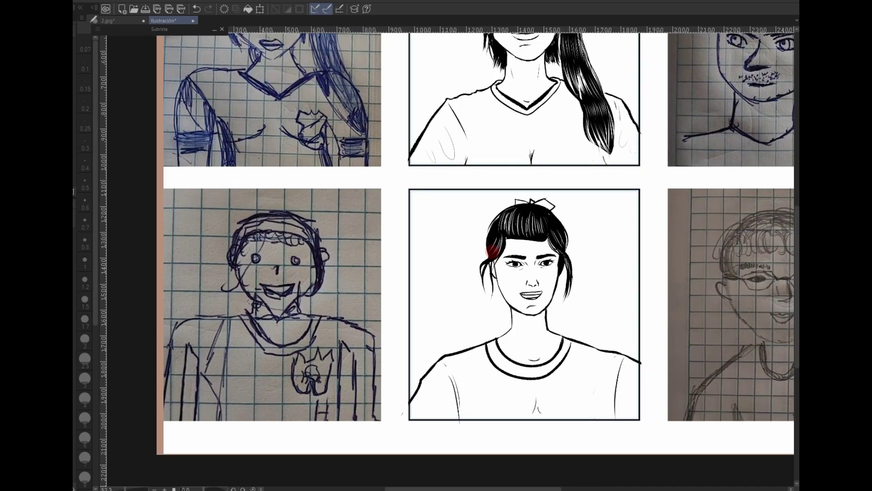
key(bracketleft)
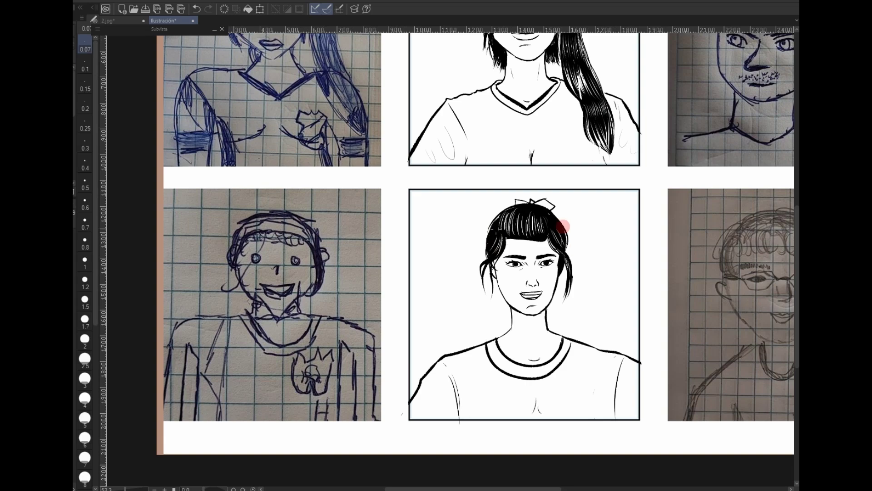
drag(497, 218, 484, 269)
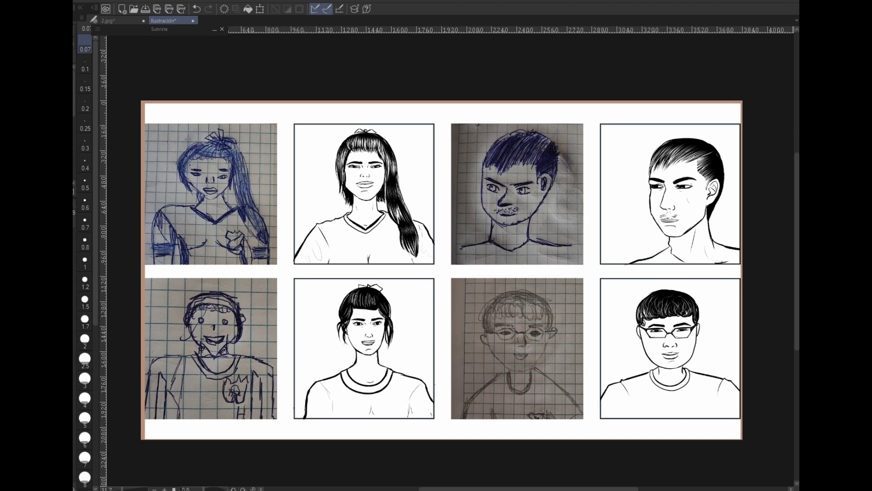
drag(441, 270, 440, 280)
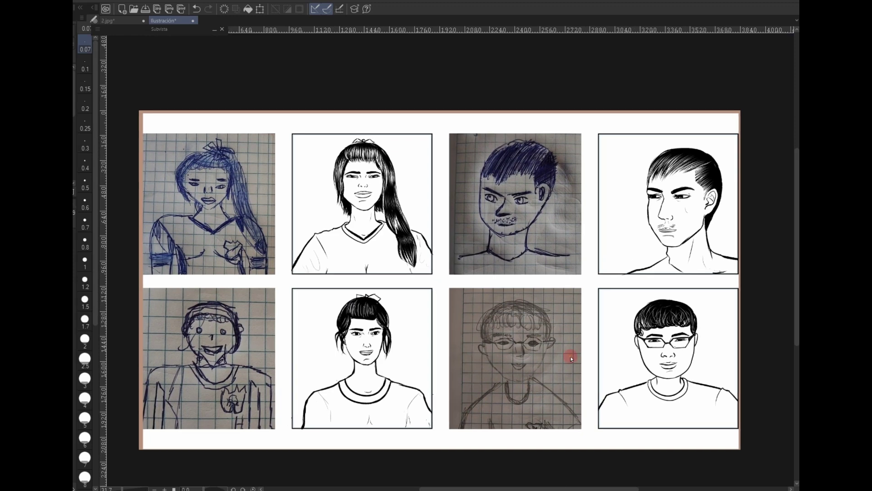
Shade the ponytailed woman in light grey on her face and neck, beside the ponytail and along the shirt folds.
scroll(399, 240, up, 5)
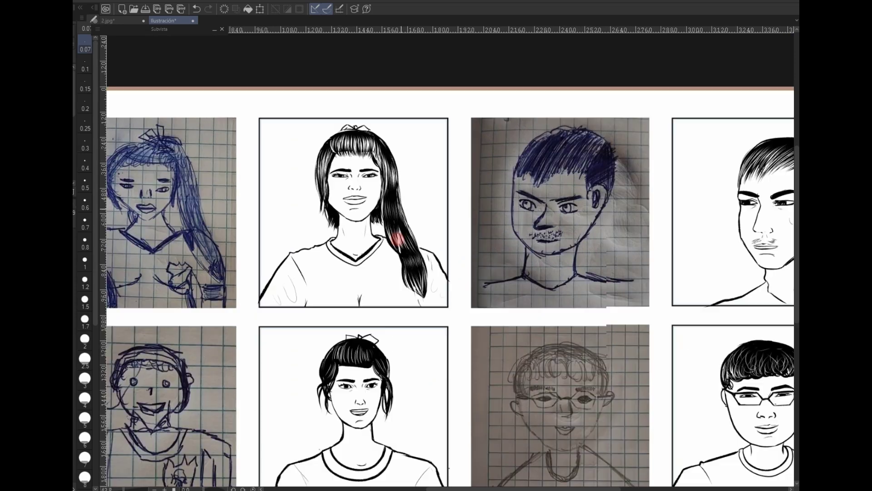
key(bracketright)
key(bracketright)
key(bracketright)
key(bracketright)
drag(428, 234, 416, 198)
key(bracketright)
mouse_move(395, 269)
mouse_down()
mouse_move(421, 262)
mouse_move(395, 269)
mouse_move(397, 329)
mouse_move(436, 339)
mouse_move(467, 376)
mouse_up()
Shade the short-haired man's face, neck and shoulder in light grey, starting with brush size 0.25.
scroll(425, 169, down, 1)
key(bracketright)
key(bracketright)
key(bracketright)
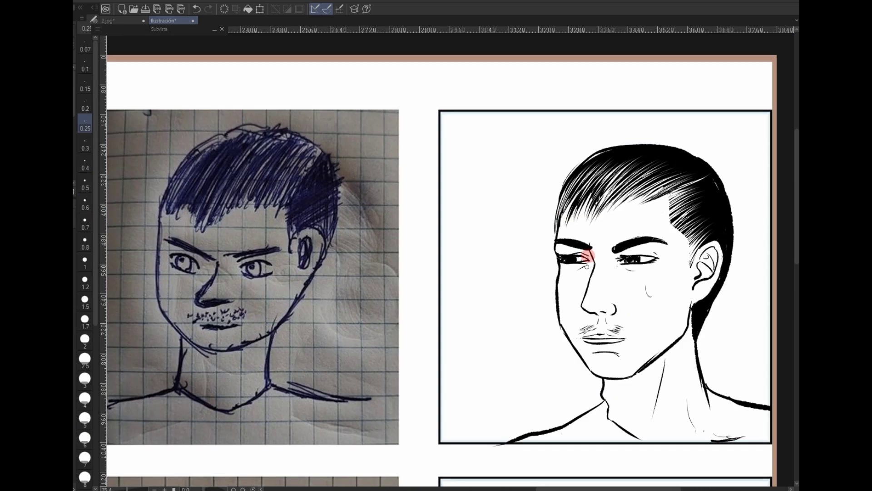
mouse_move(568, 205)
mouse_down()
mouse_move(584, 277)
mouse_move(578, 308)
mouse_move(561, 289)
mouse_move(563, 336)
mouse_up()
mouse_move(577, 296)
mouse_down()
mouse_move(609, 395)
mouse_move(590, 436)
mouse_up()
Add light grey shading to the face, neck and shirt folds of the woman with loose side strands.
scroll(590, 436, down, 3)
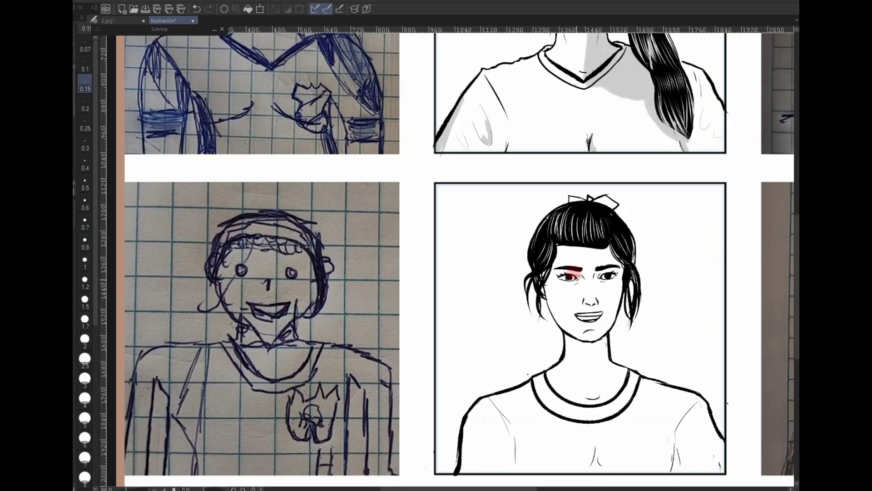
mouse_move(552, 259)
mouse_down()
mouse_move(568, 334)
mouse_move(602, 340)
mouse_up()
drag(470, 411, 461, 454)
Shade the boy with glasses in light grey on his nose, cheeks, jaw, neck and sleeve folds.
scroll(553, 301, down, 1)
scroll(553, 302, up, 1)
drag(551, 300, 566, 329)
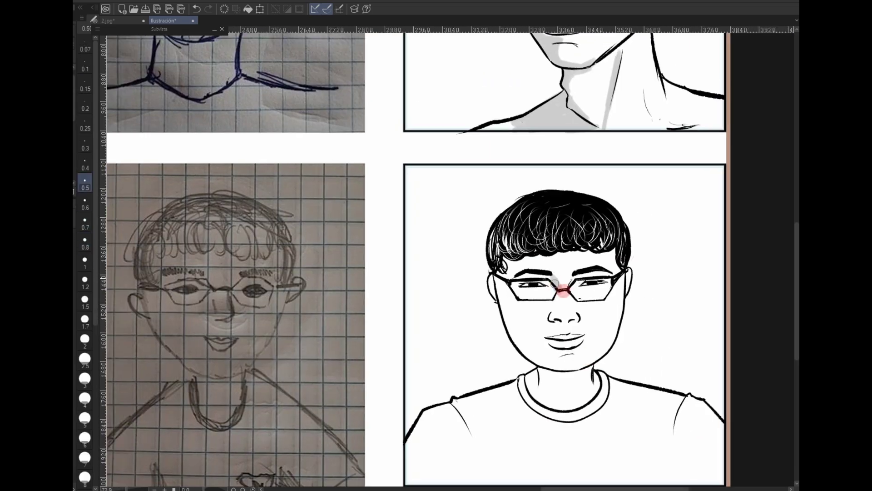
drag(523, 272, 532, 363)
mouse_move(608, 254)
mouse_down()
mouse_move(613, 337)
mouse_move(554, 363)
mouse_up()
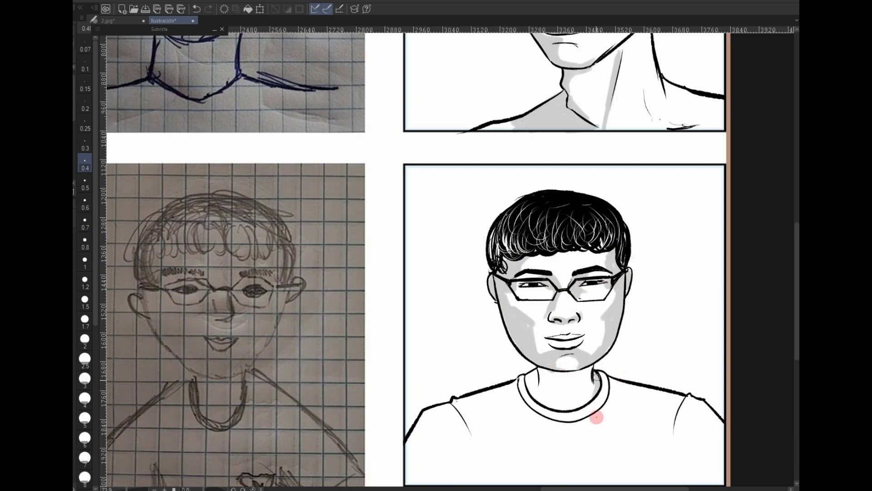
drag(454, 404, 470, 436)
scroll(646, 408, down, 1)
drag(565, 305, 613, 354)
scroll(654, 402, down, 2)
drag(558, 338, 586, 368)
scroll(619, 340, down, 2)
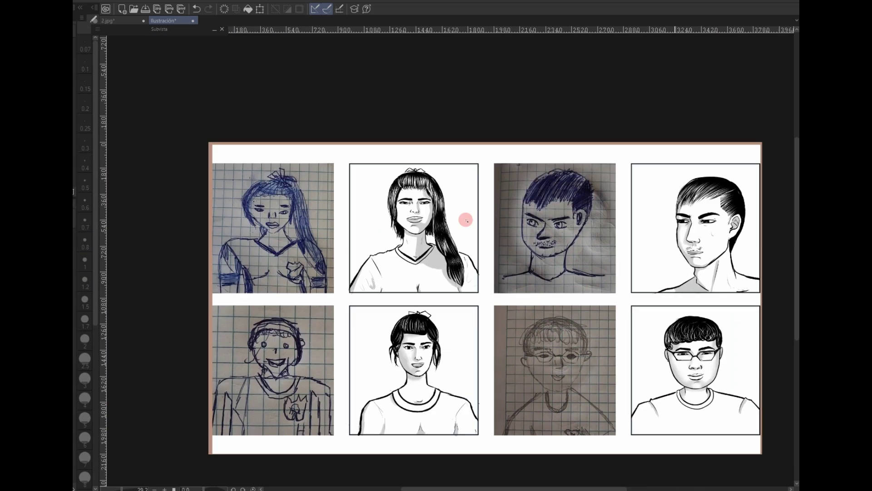